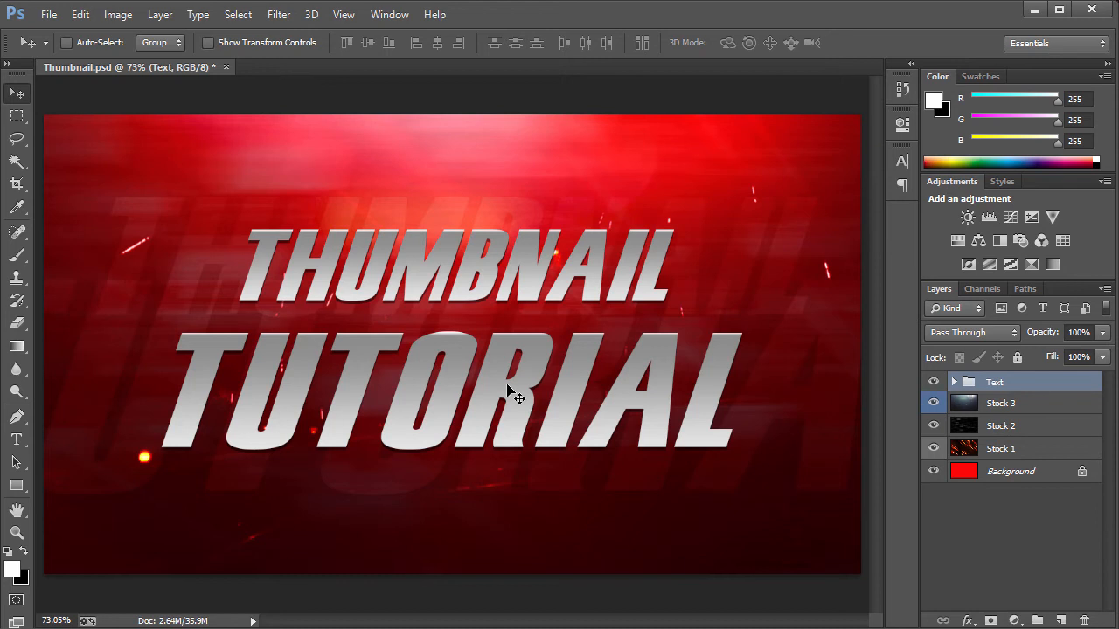
Isolate the Background layer by hiding the Text group and all Stock layers.
left_click(934, 471, "alt")
left_click(1049, 471)
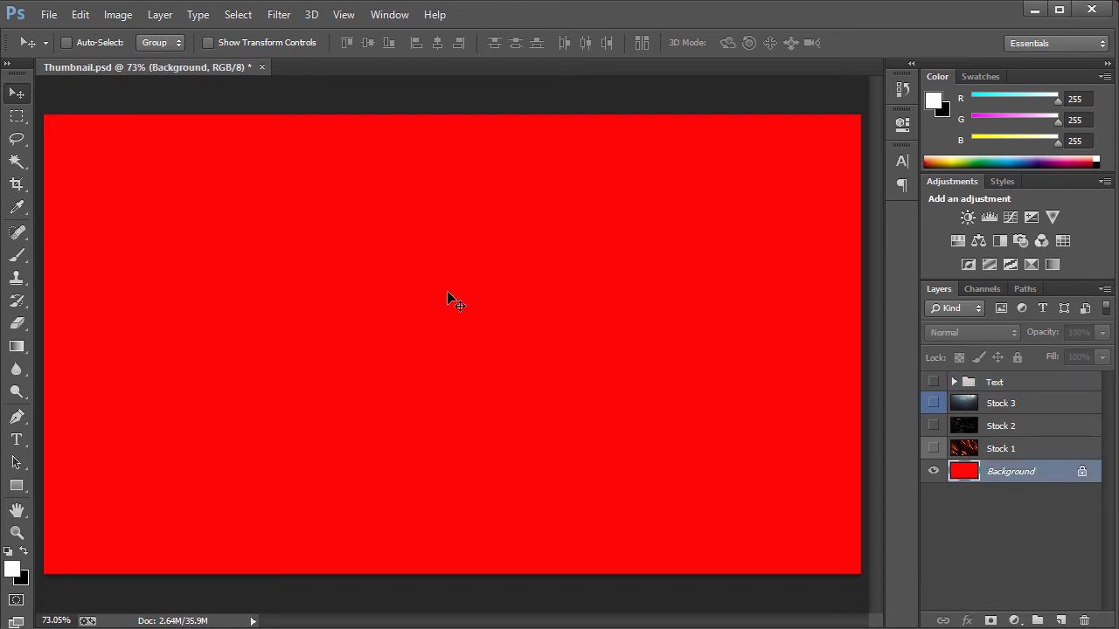
Open the Image Size dialog and view the document dimensions in pixels, then close it.
left_click(49, 15)
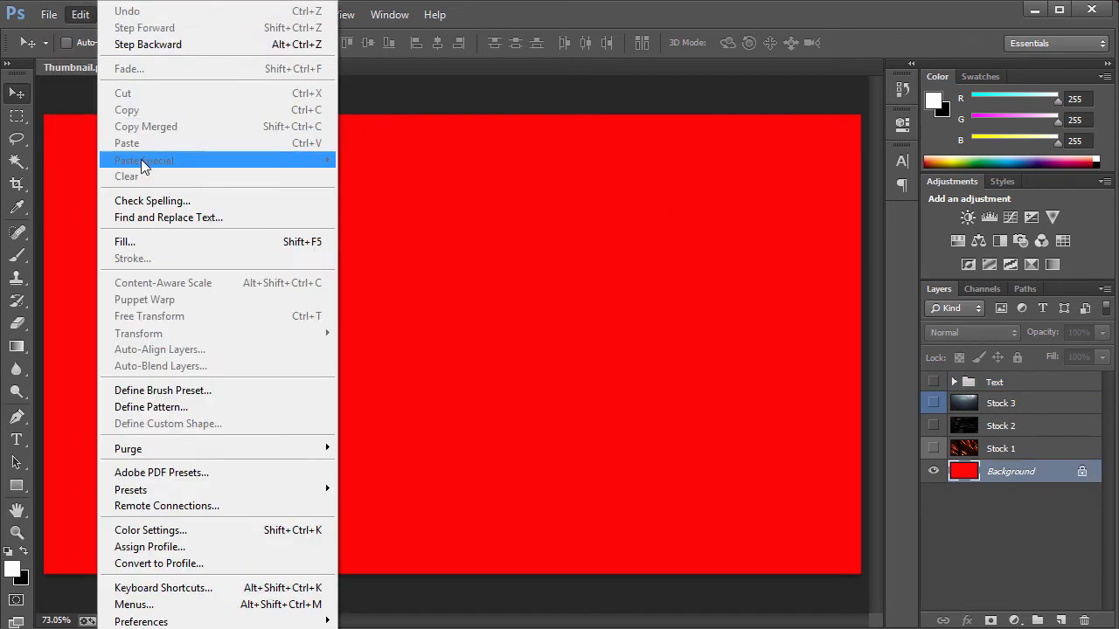
left_click(54, 5)
left_click(118, 14)
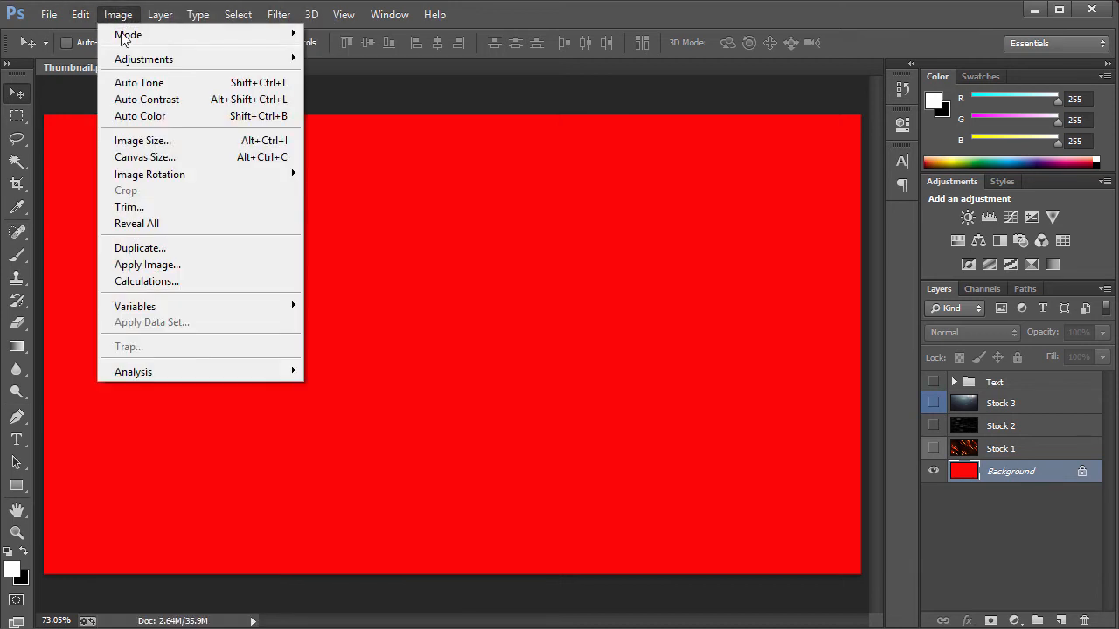
left_click(153, 140)
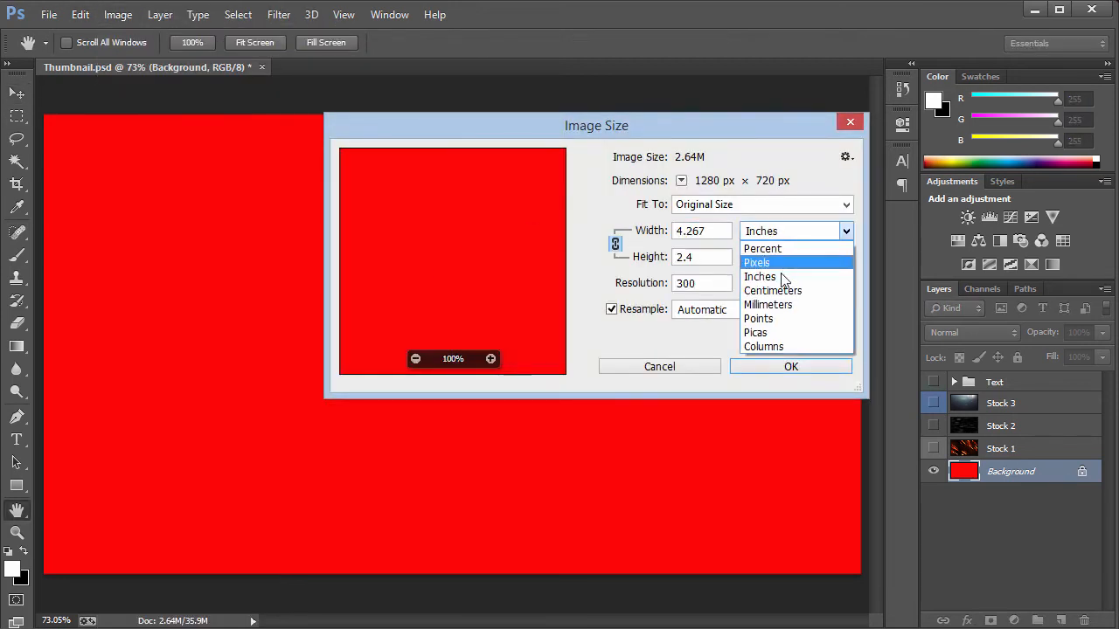
left_click(777, 234)
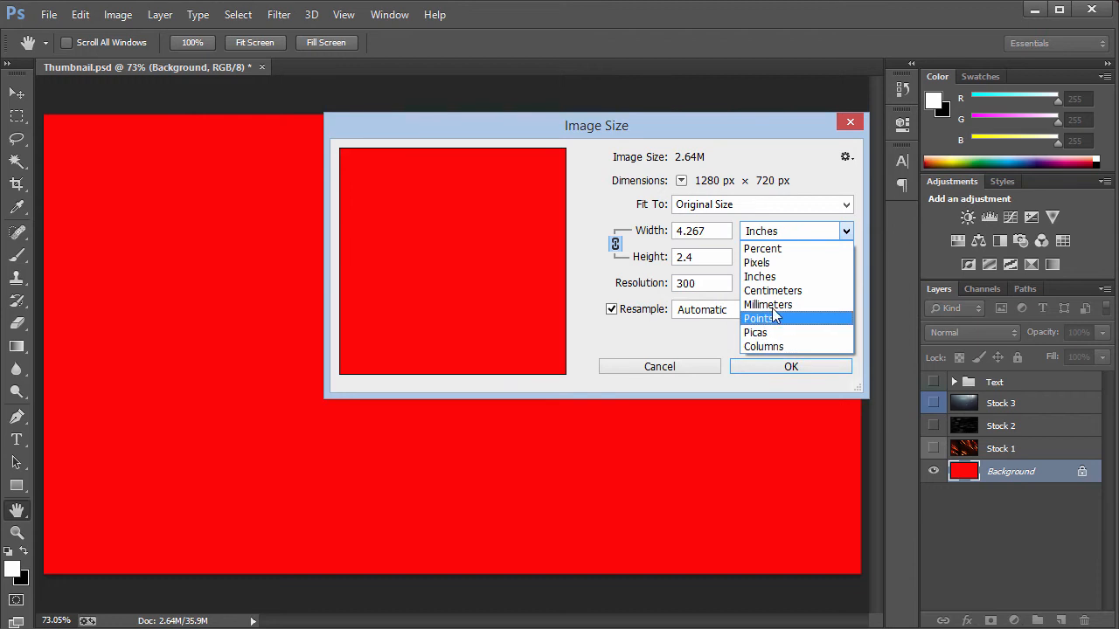
left_click(771, 262)
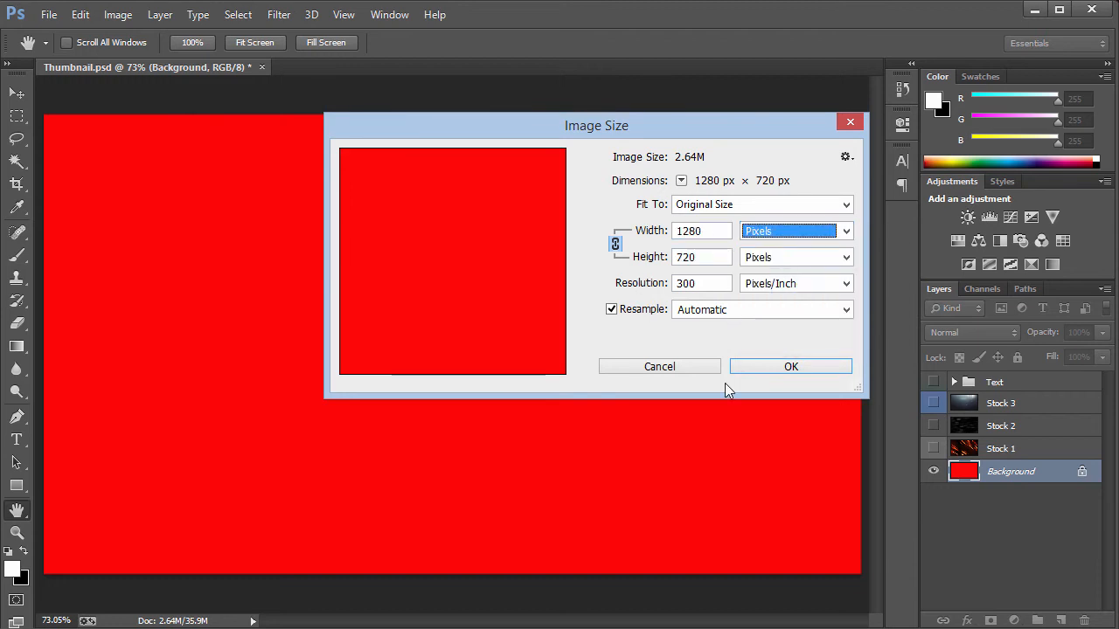
left_click(848, 122)
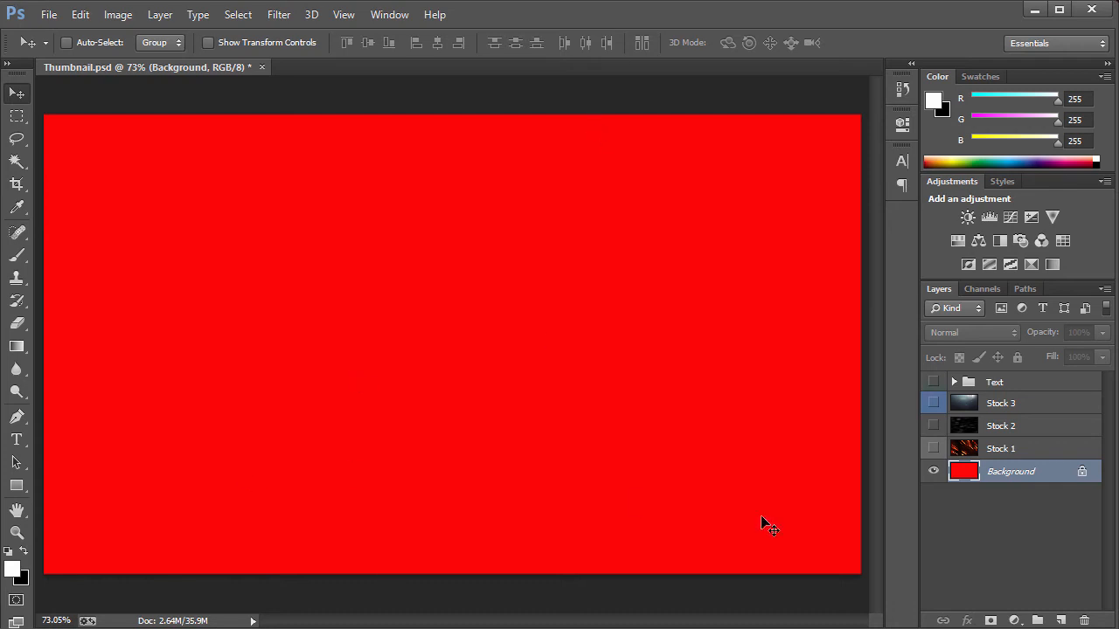
Sample the background red with the Eyedropper and inspect it in the foreground Color Picker.
key("i")
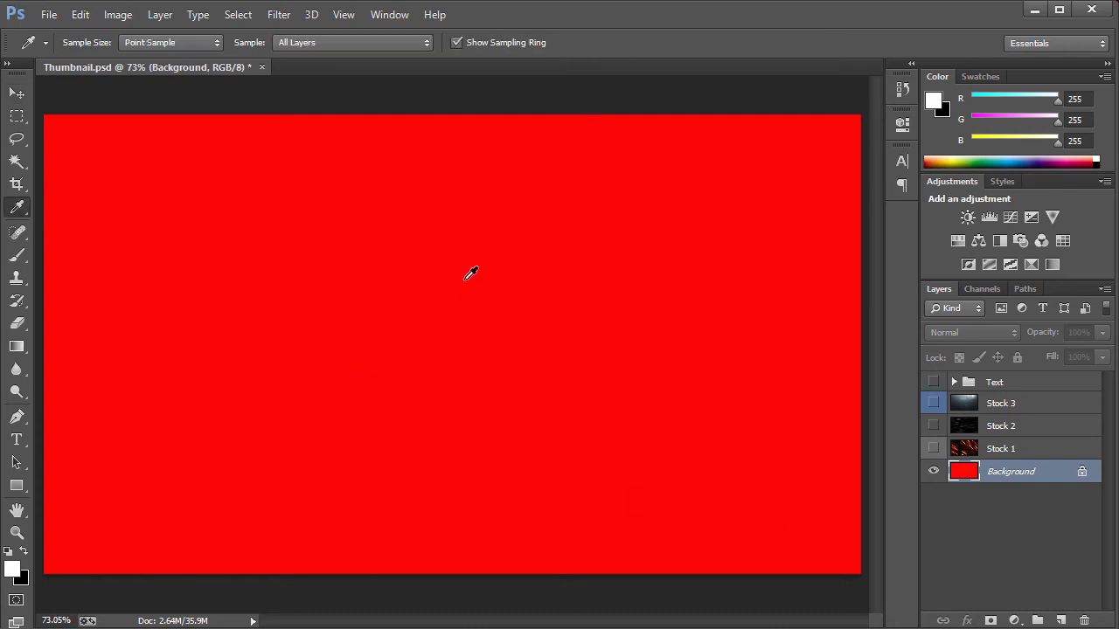
left_click(528, 304)
left_click(12, 572)
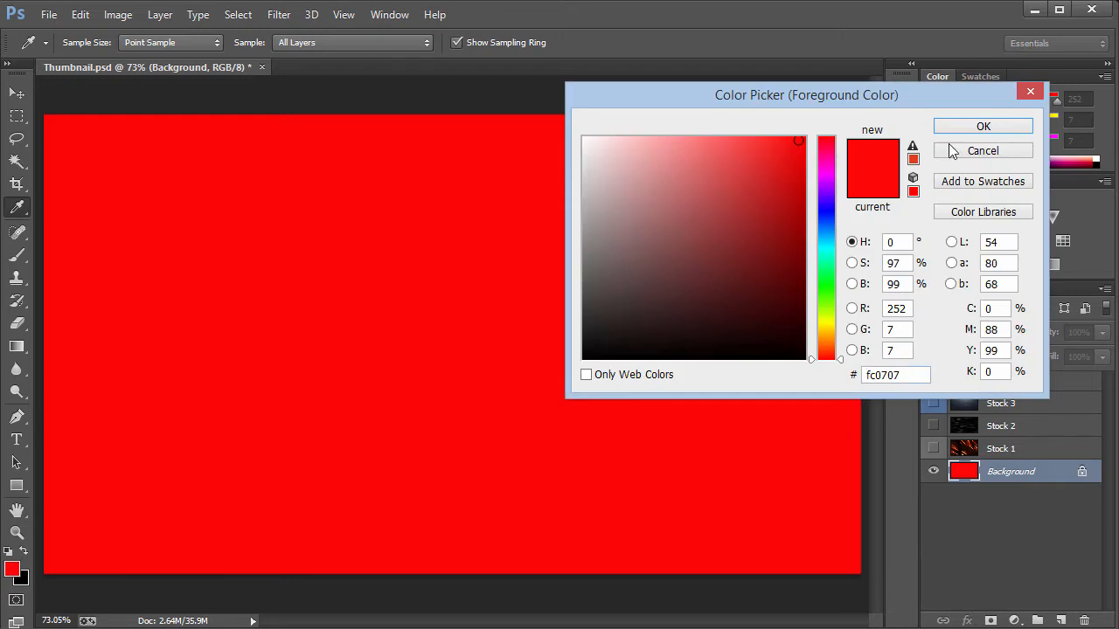
left_click(959, 126)
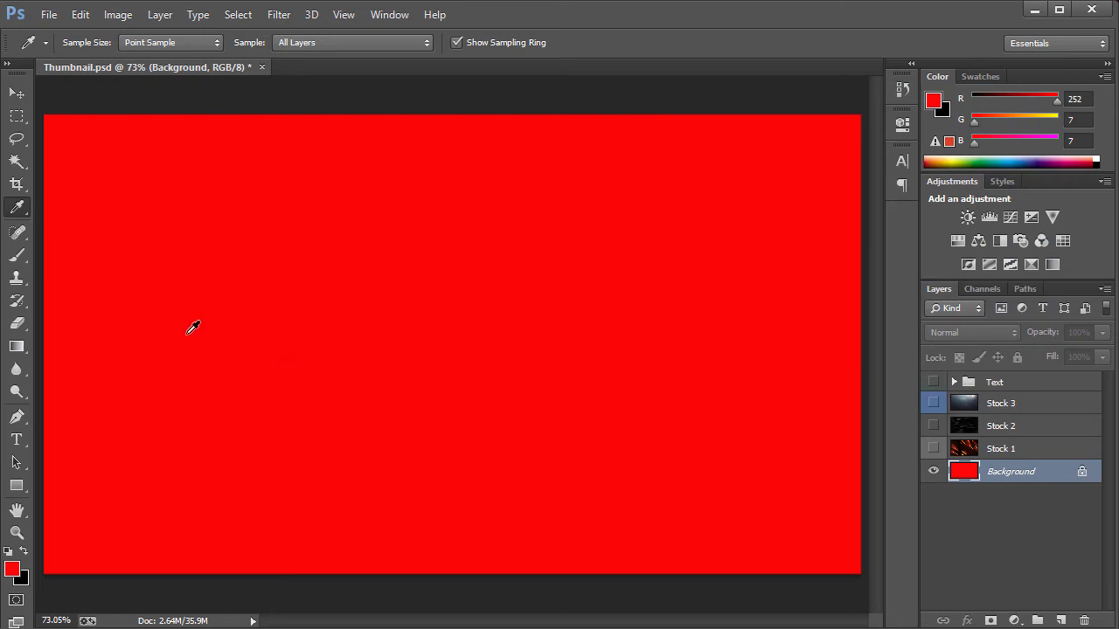
Convert the locked Background layer into a regular layer named Layer 0.
left_click_drag(17, 346, 69, 363)
double_click(1046, 477)
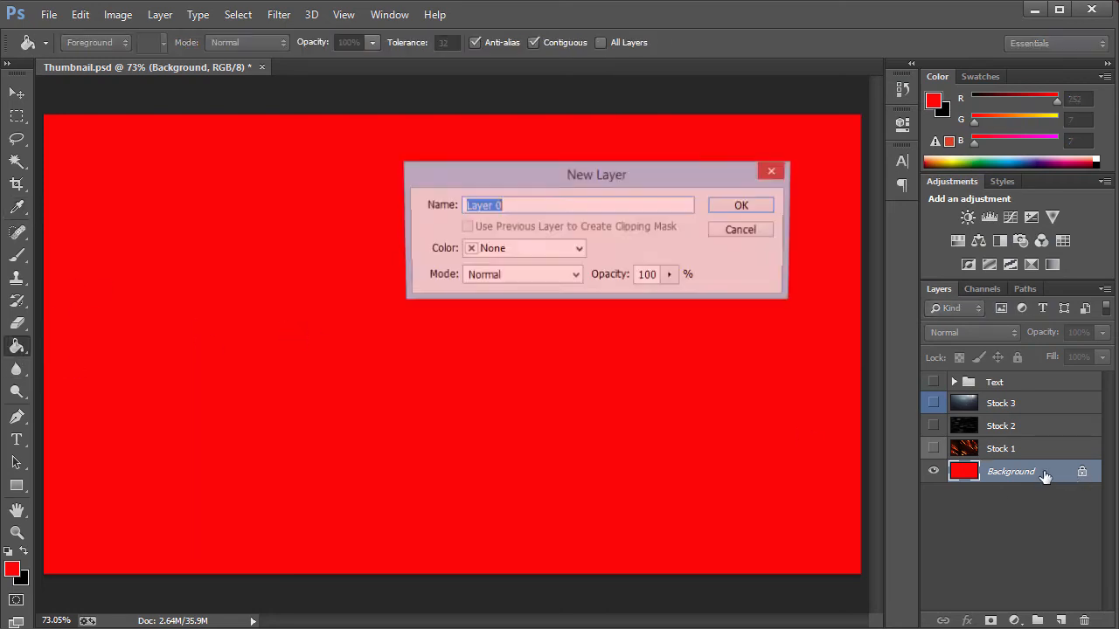
left_click(734, 208)
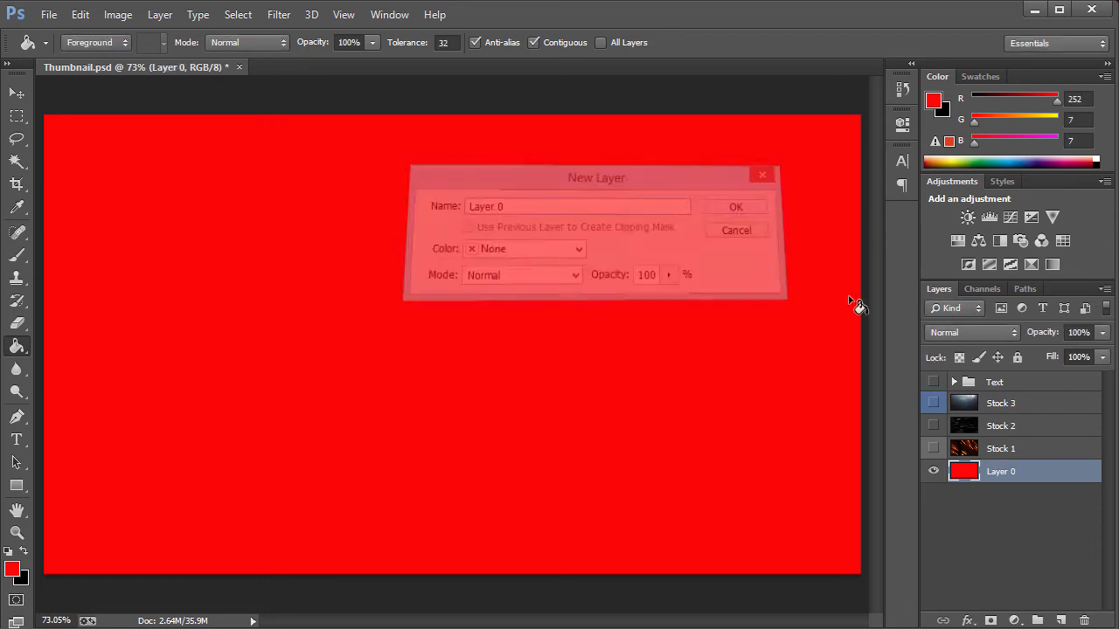
Add a red Color Overlay layer style to Layer 0.
double_click(1052, 483)
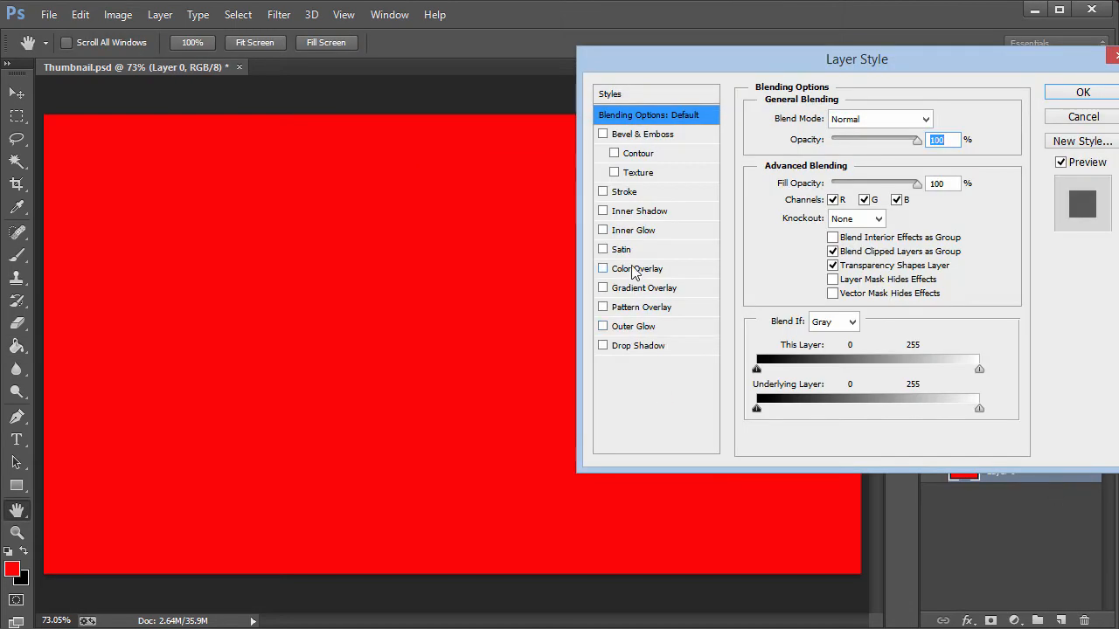
left_click(636, 268)
left_click(937, 119)
left_click(674, 195)
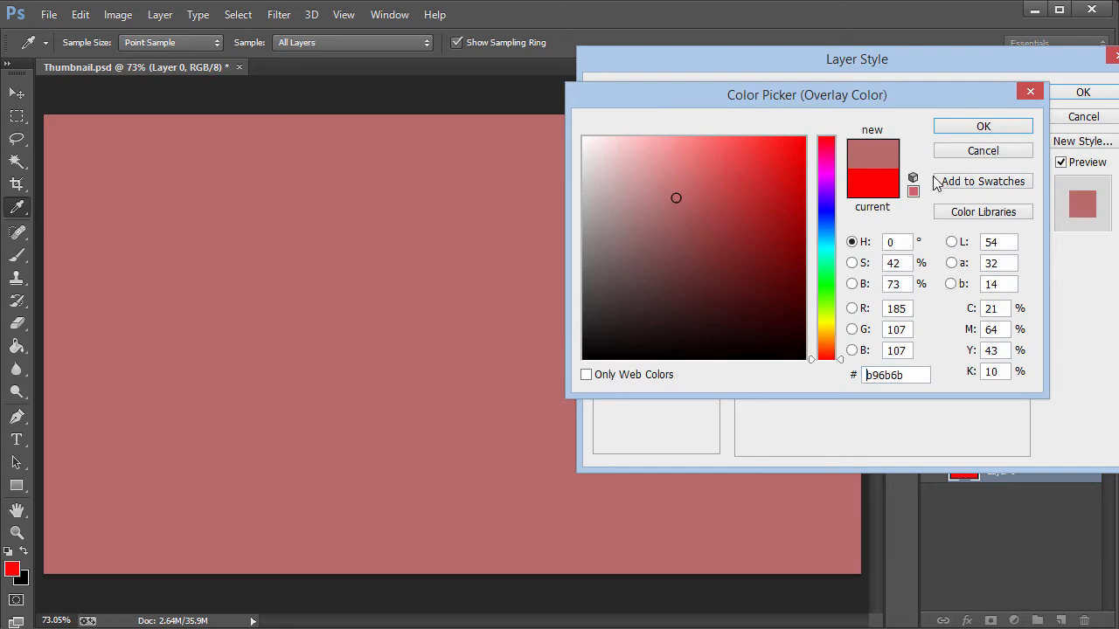
left_click(928, 152)
left_click(1082, 94)
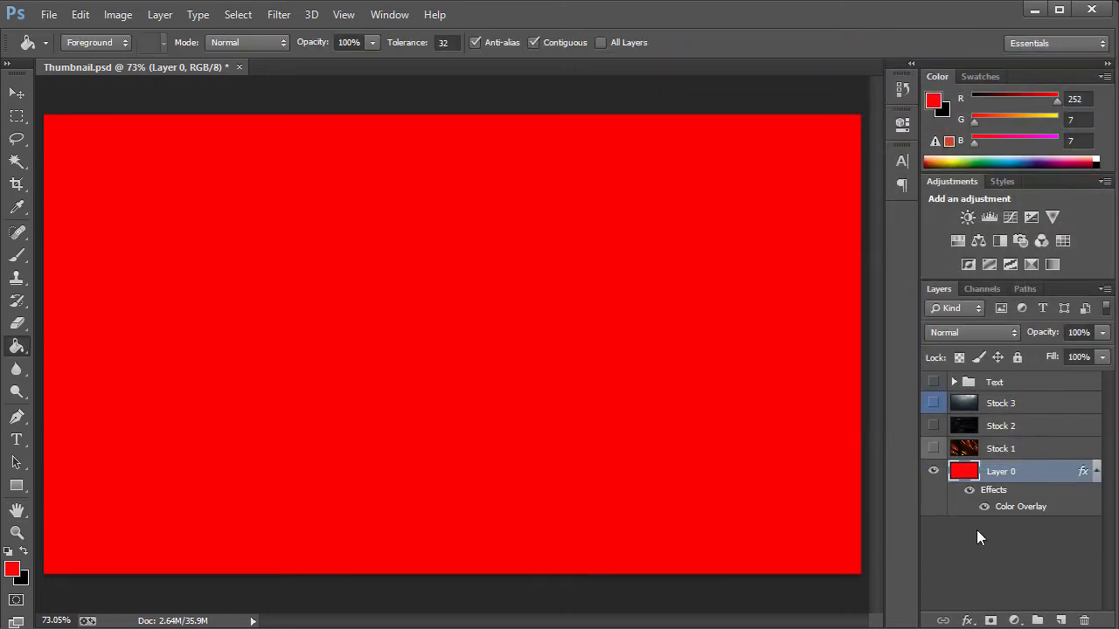
Select each Stock layer in turn to inspect its blend mode and opacity.
left_click(1096, 471)
left_click(1005, 449)
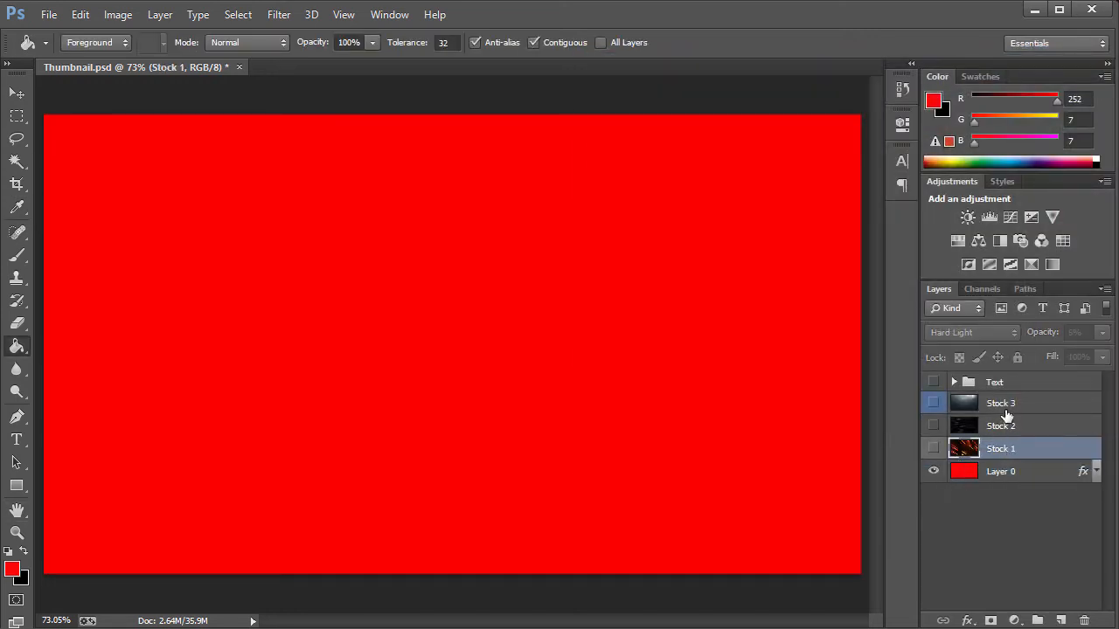
left_click(1007, 408, "shift")
left_click(992, 453)
left_click(1013, 407)
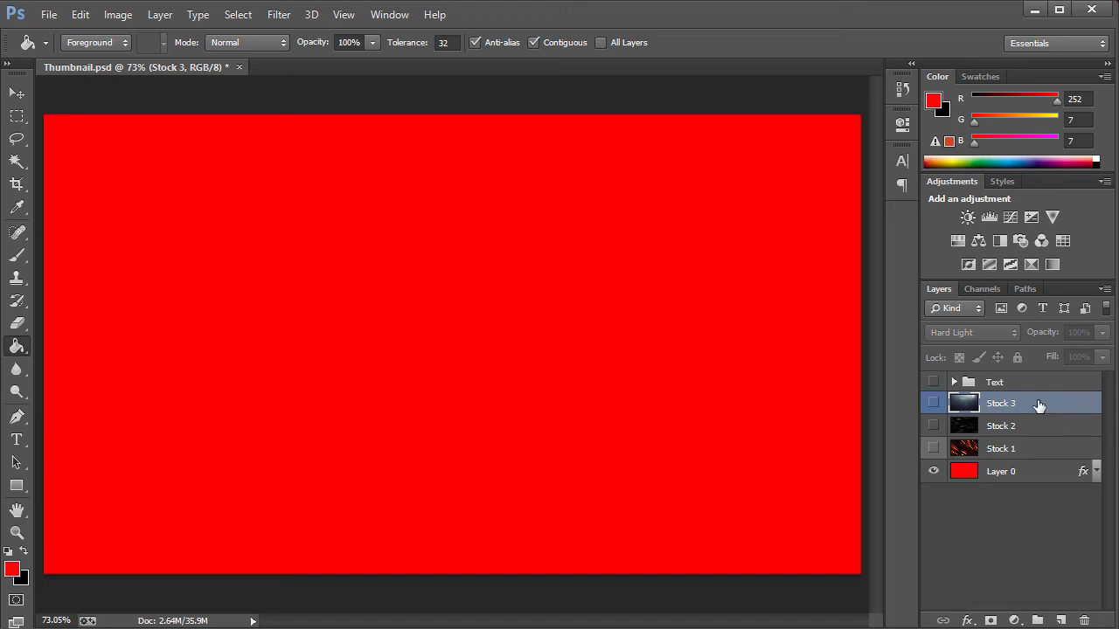
left_click(988, 426)
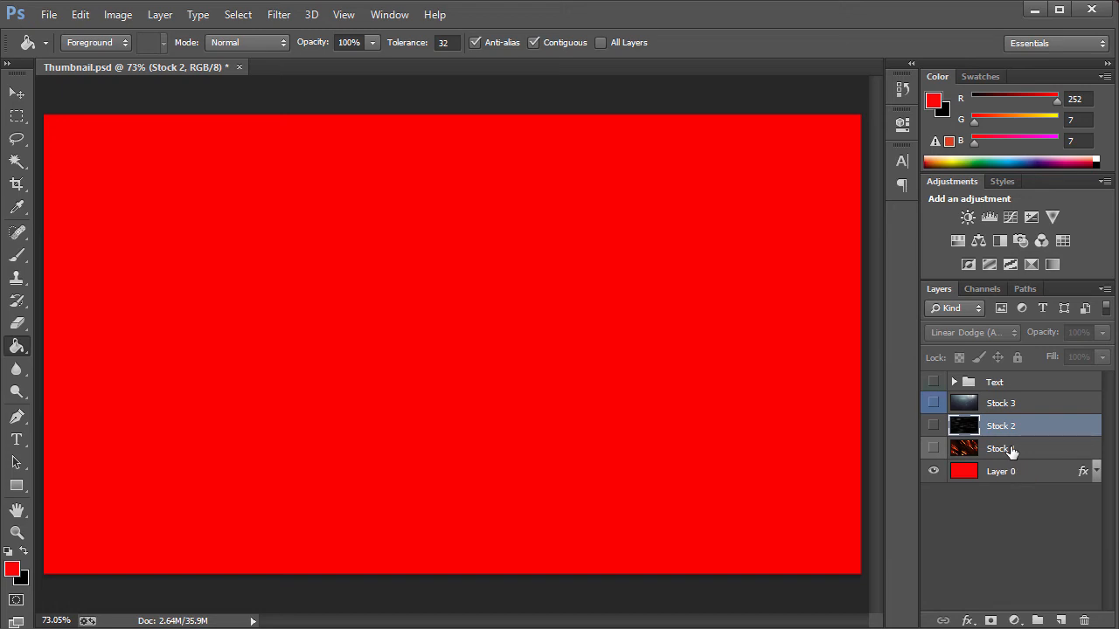
left_click(1010, 449)
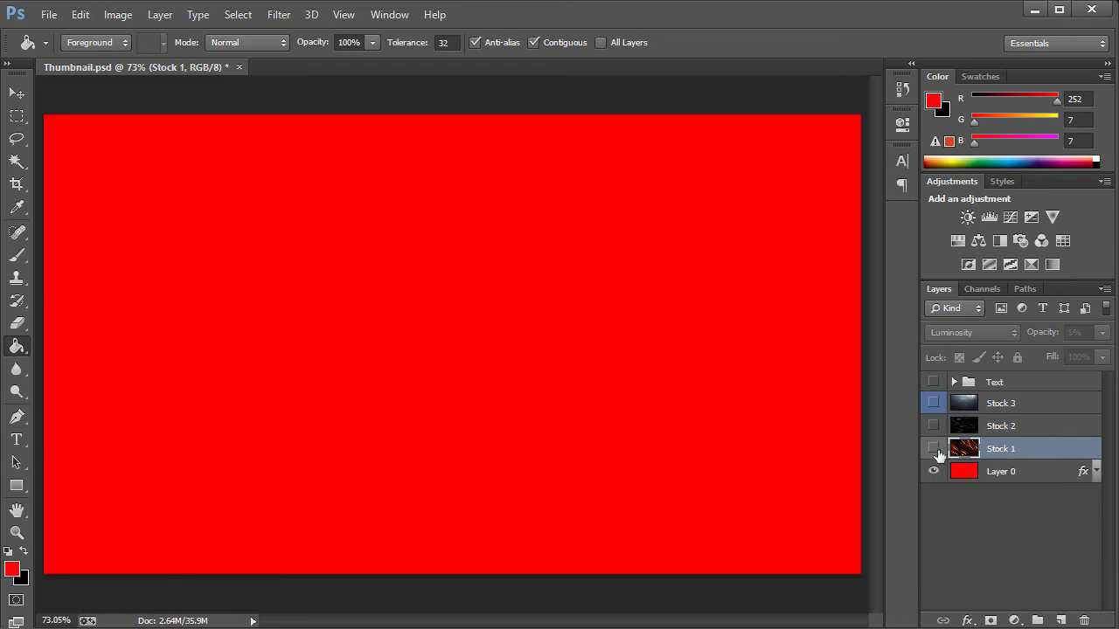
Show Stock 1 and preview it at Normal blending and 100% opacity.
left_click(932, 448)
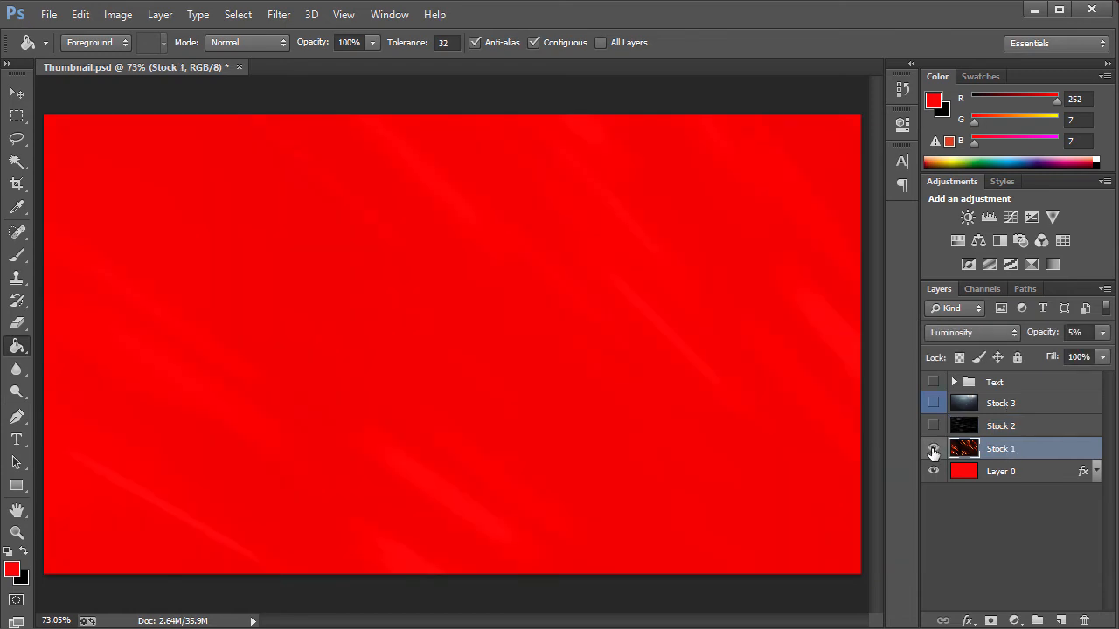
left_click(988, 332)
left_click(1001, 9)
left_click(1077, 332)
type("100")
key("Return")
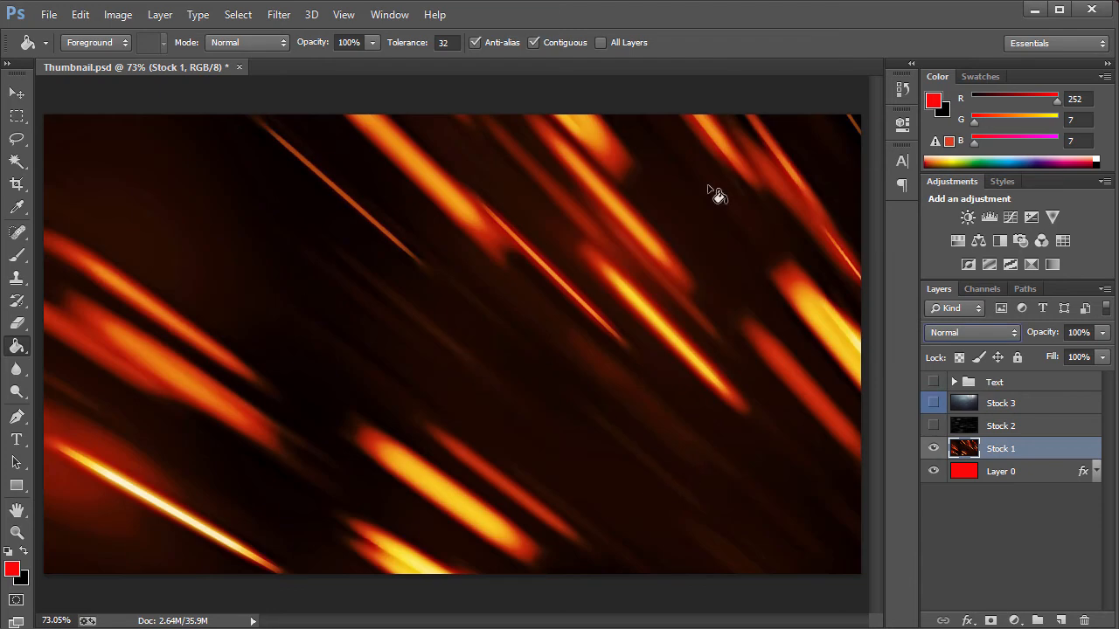
Restore Stock 1 to Luminosity blending at 5% opacity.
left_click(16, 92)
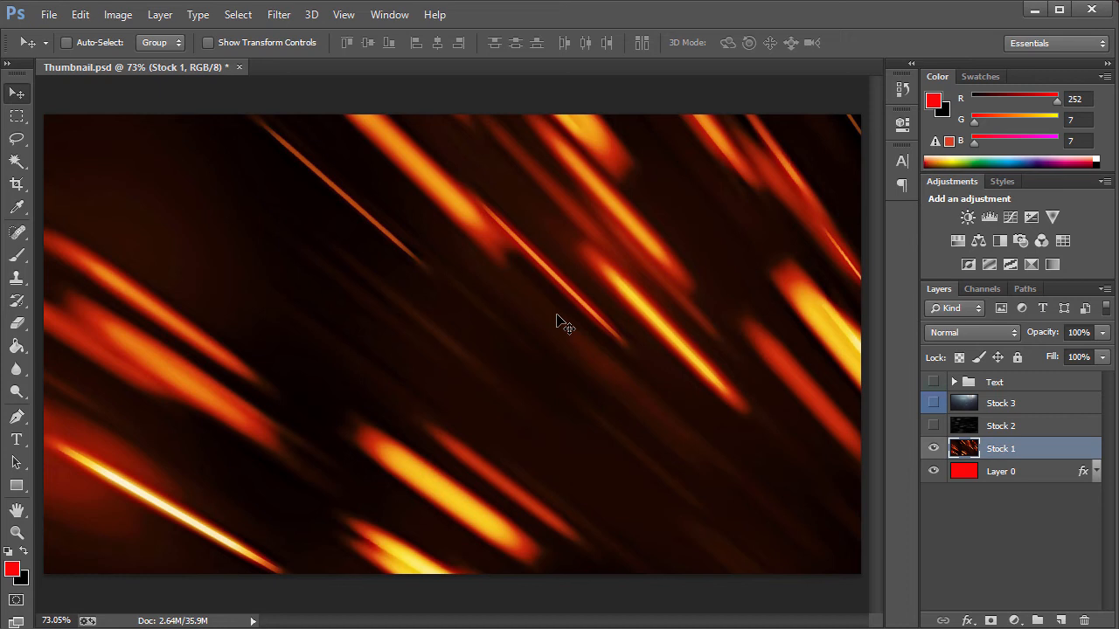
left_click(940, 333)
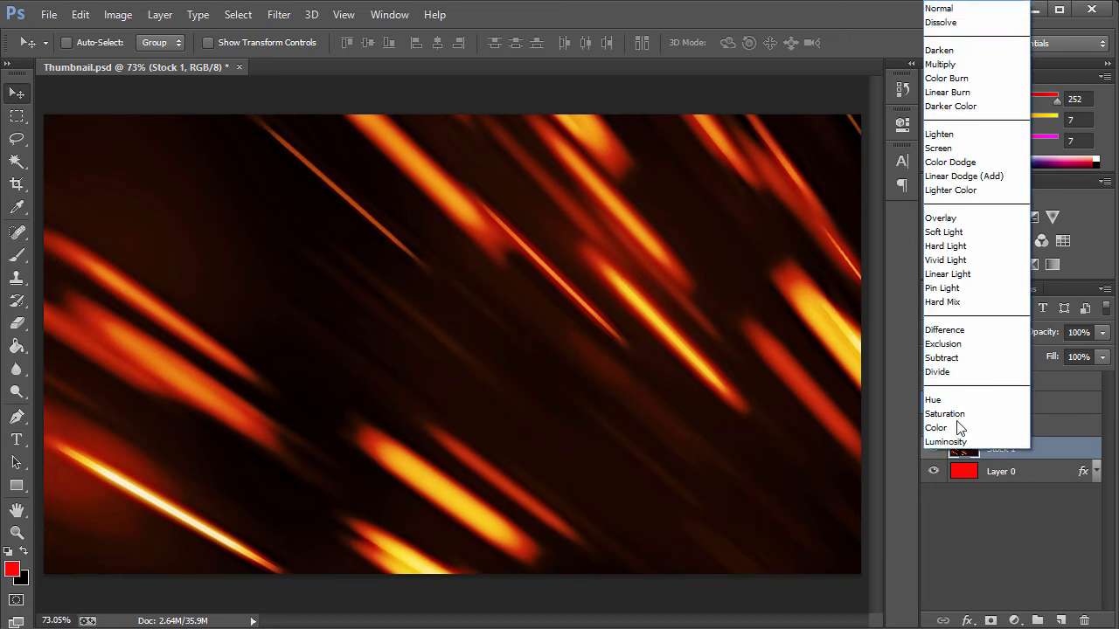
left_click(946, 441)
left_click(1039, 334)
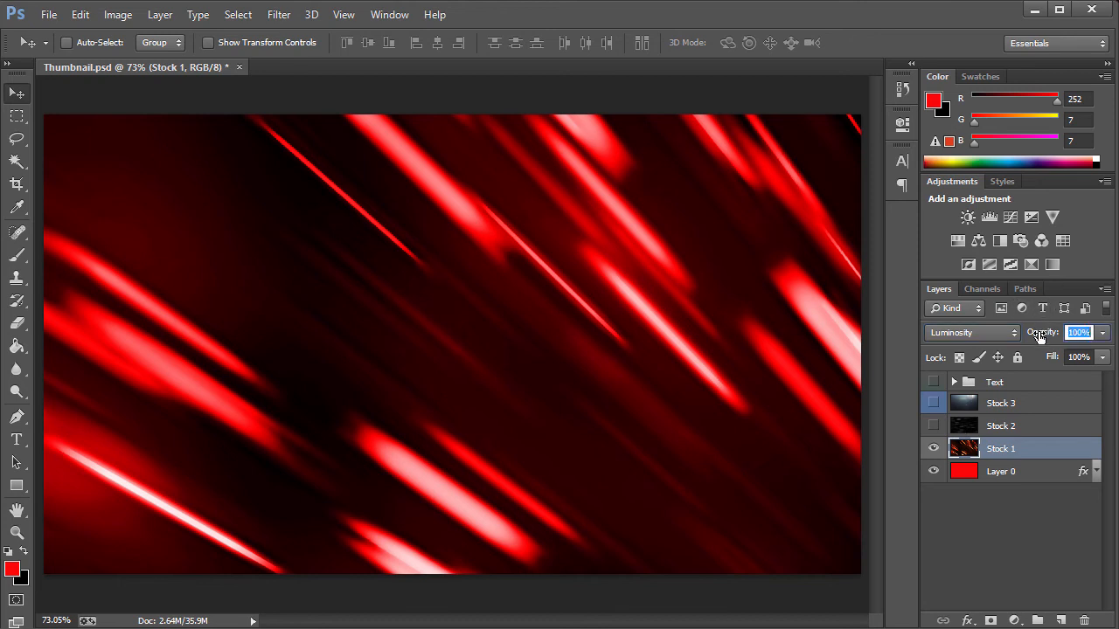
type("5")
key("Return")
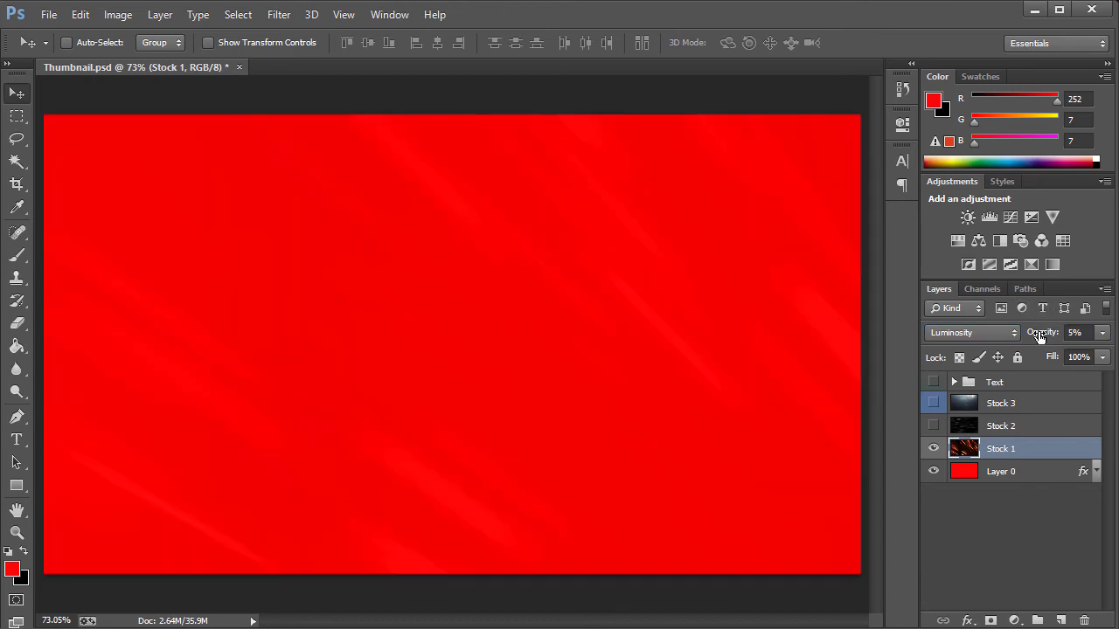
Show Stock 2 and preview it at Normal blending.
left_click(1014, 430)
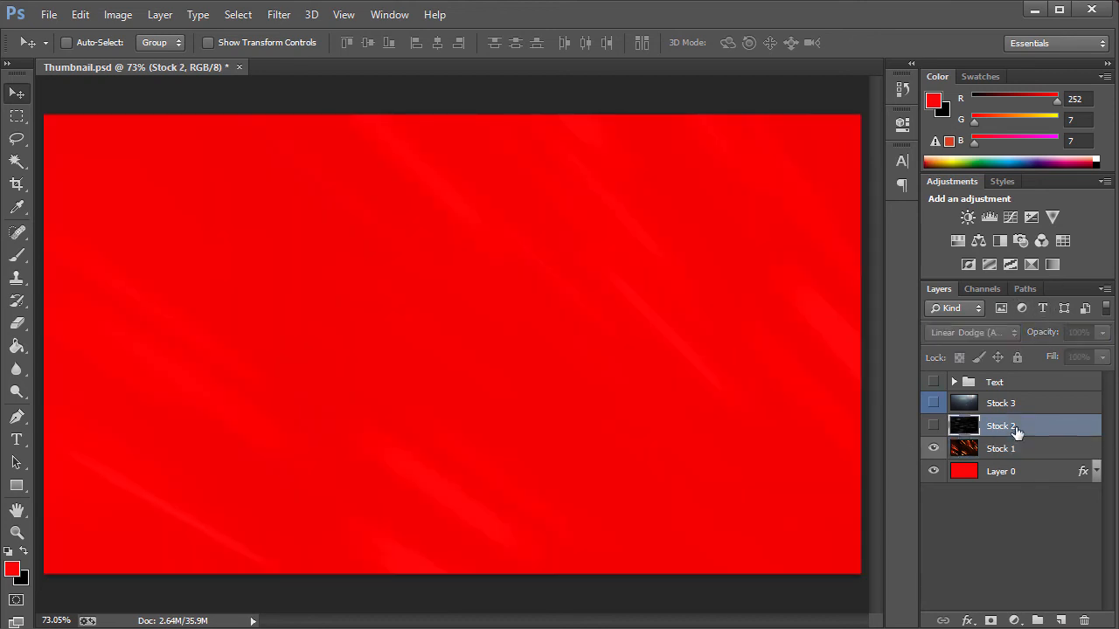
left_click(934, 425)
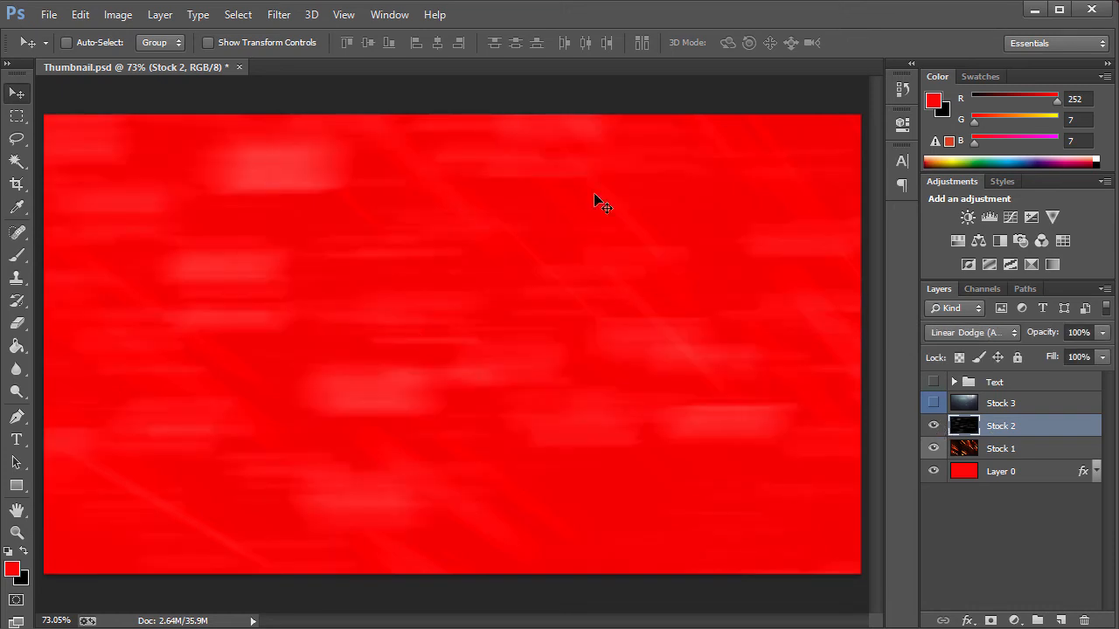
left_click(979, 333)
left_click(951, 8)
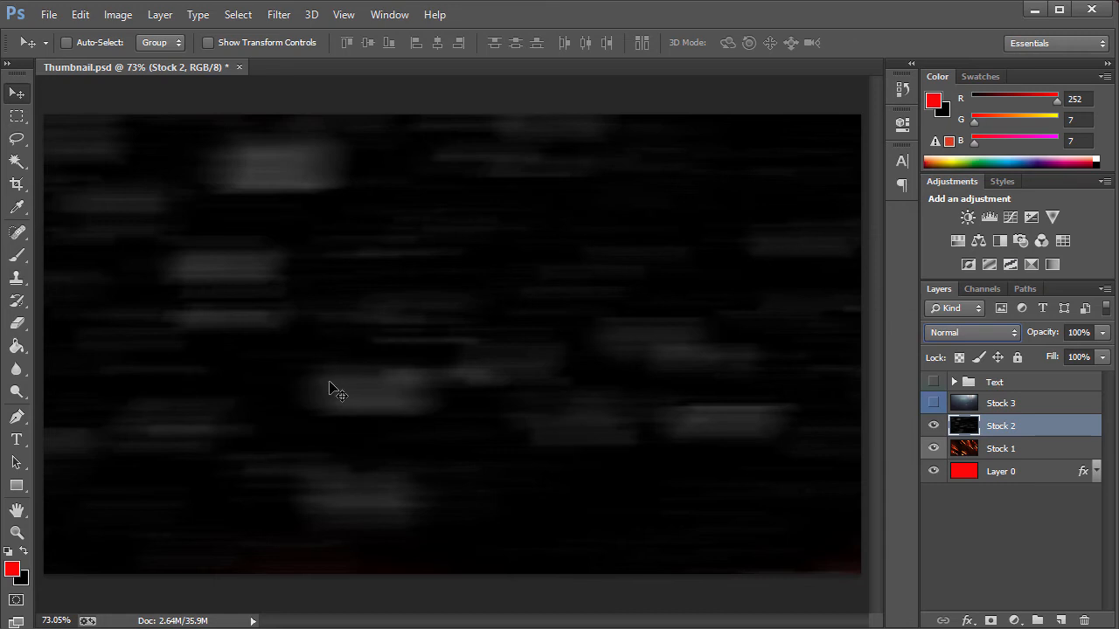
left_click_drag(323, 262, 507, 367)
Restore Stock 2 to Linear Dodge (Add) blending.
left_click(987, 333)
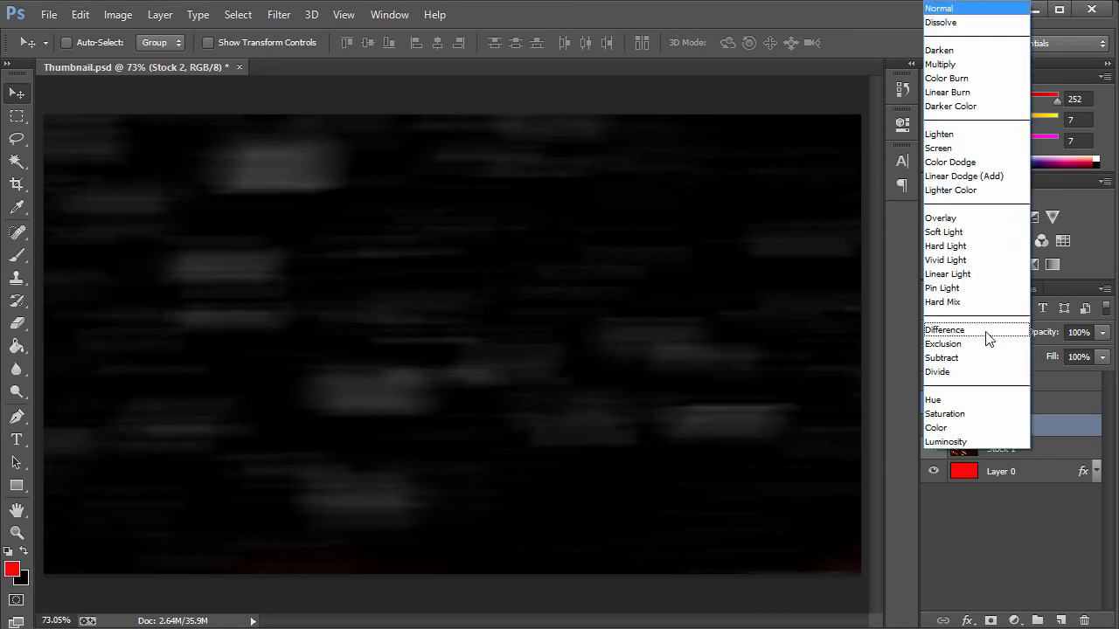
left_click(954, 174)
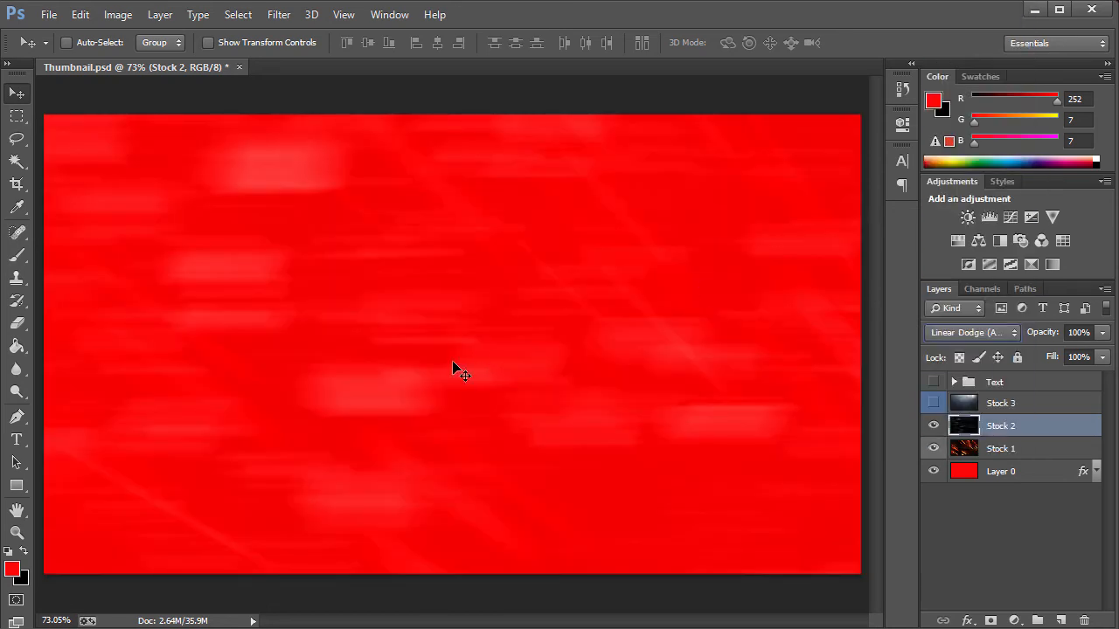
Show Stock 3 and preview it at Normal blending.
left_click(1014, 404)
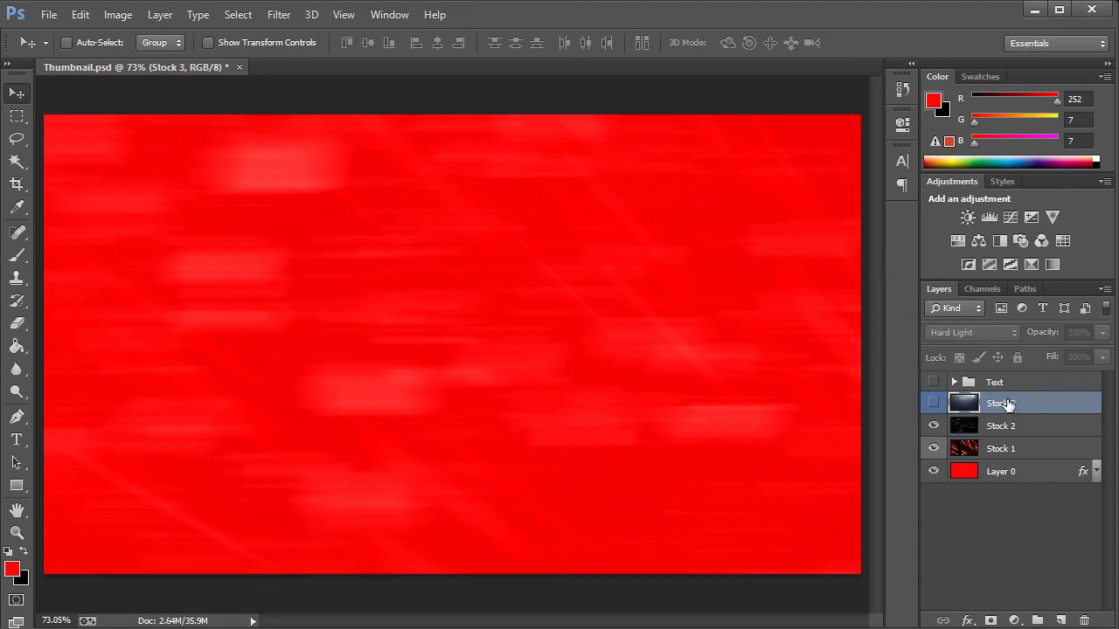
left_click(934, 403)
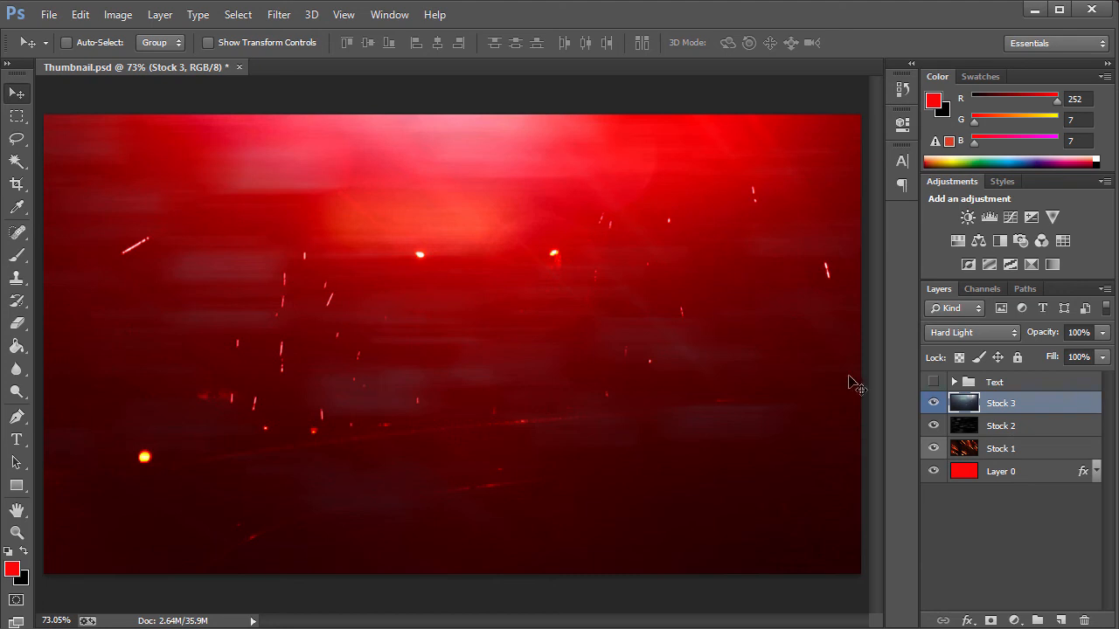
left_click(948, 333)
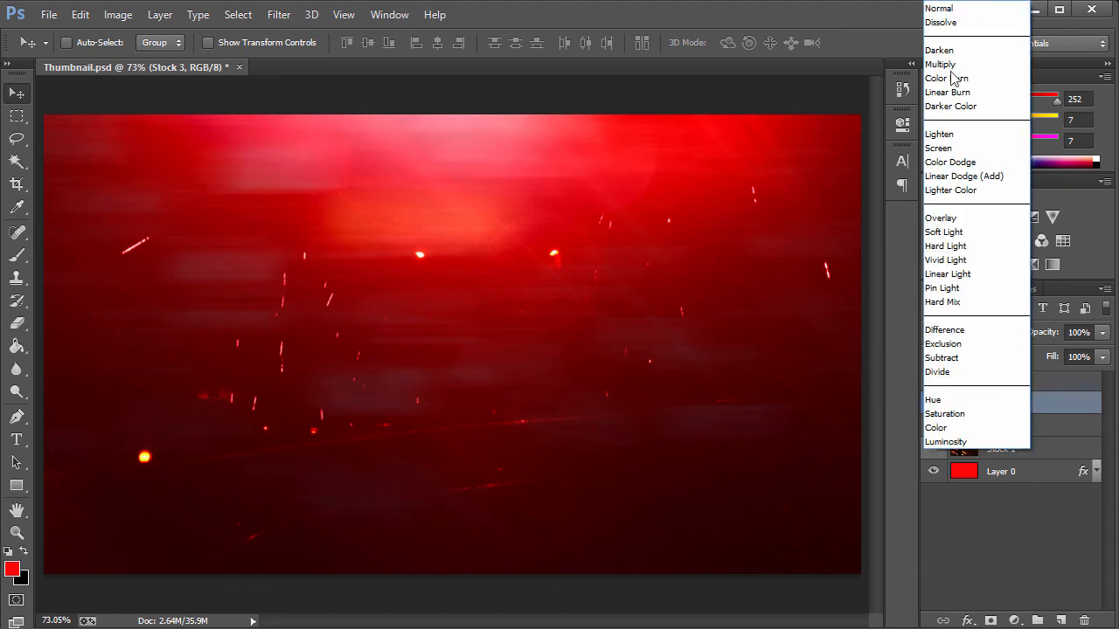
left_click(944, 7)
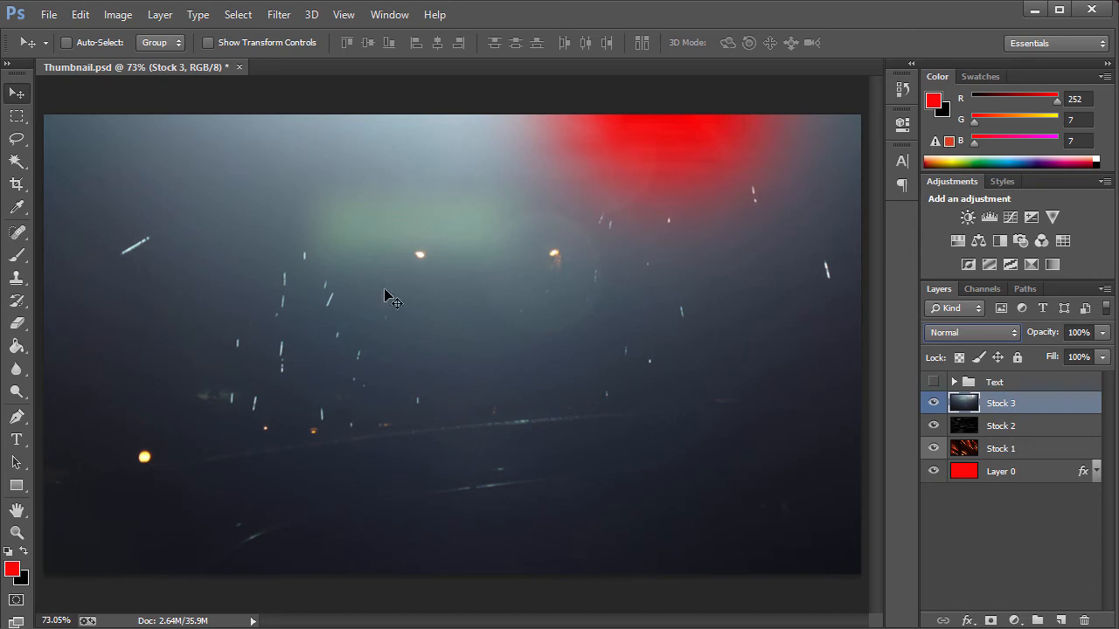
Move Stock 3 slightly with the Move tool and step backward to undo the move.
left_click_drag(332, 276, 391, 320)
key("ctrl+alt+z")
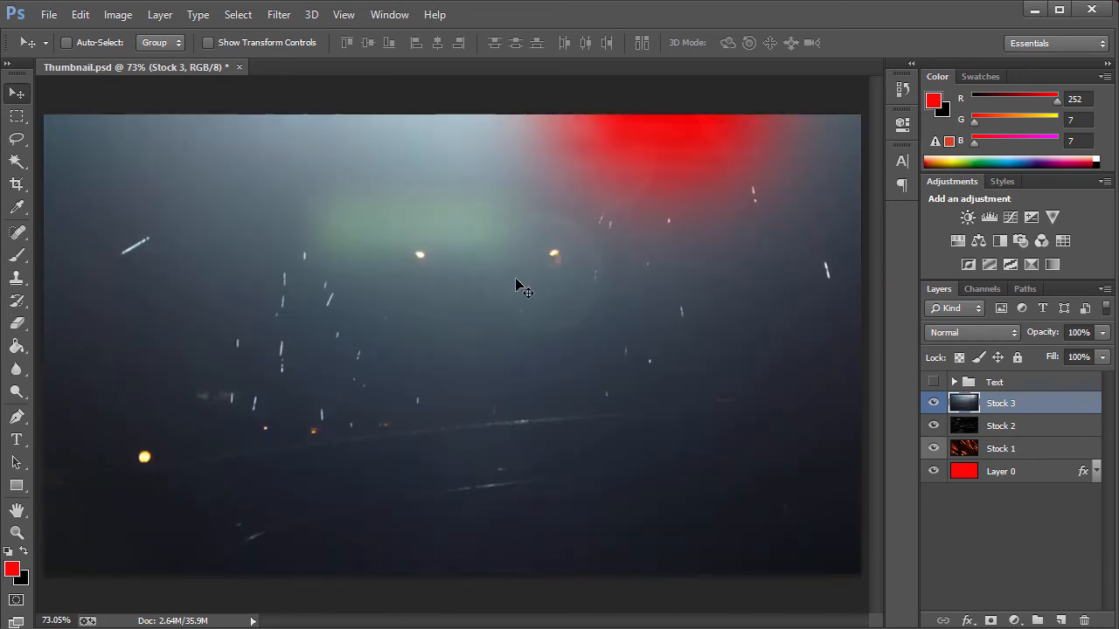
Undo the recent changes by stepping backward through history, restoring Stock 3's earlier blending, and reselect Stock 3.
left_click(975, 337)
left_click(1018, 520)
key("ctrl+z")
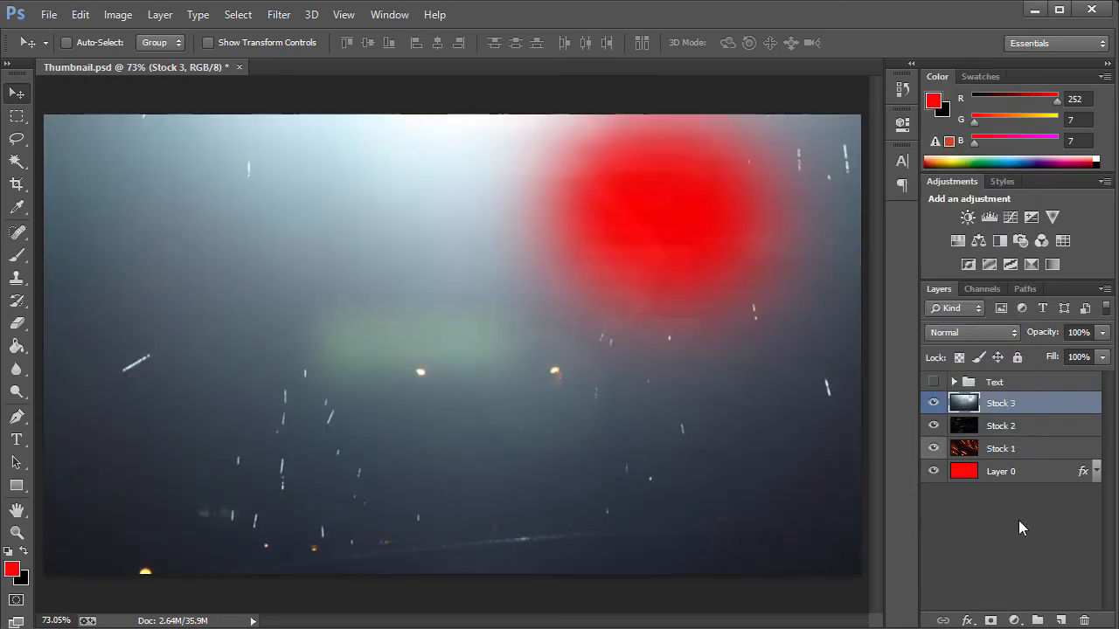
key("ctrl+alt+z")
key("ctrl+alt+z")
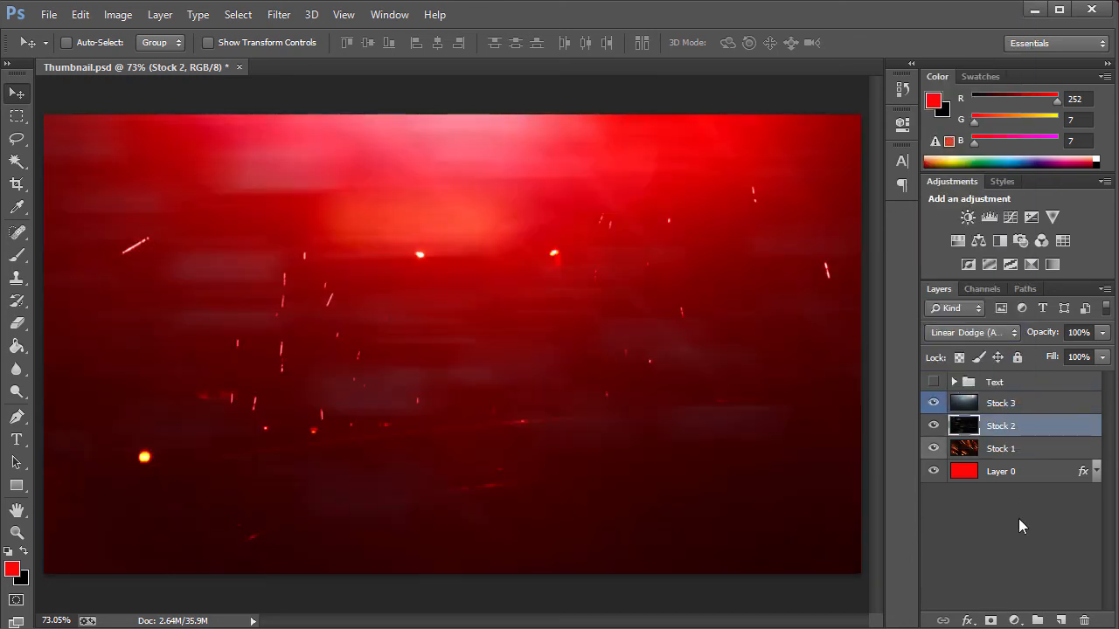
left_click(1014, 409)
left_click(933, 401)
left_click(933, 401)
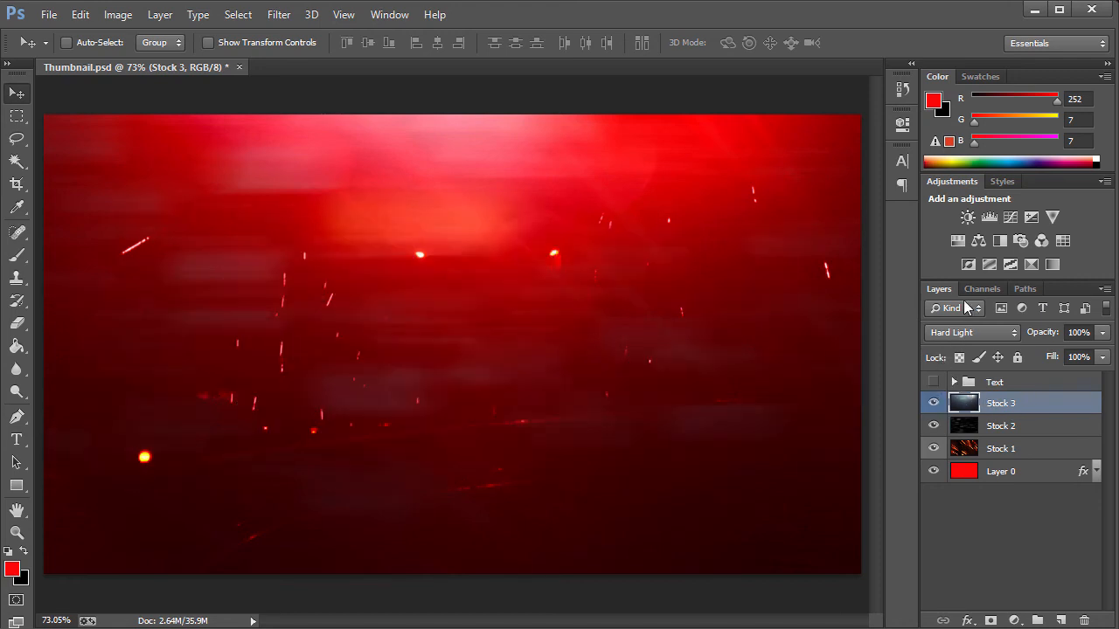
Preview Stock 3 at Normal blending and switch it back to Hard Light.
left_click(980, 339)
left_click(971, 7)
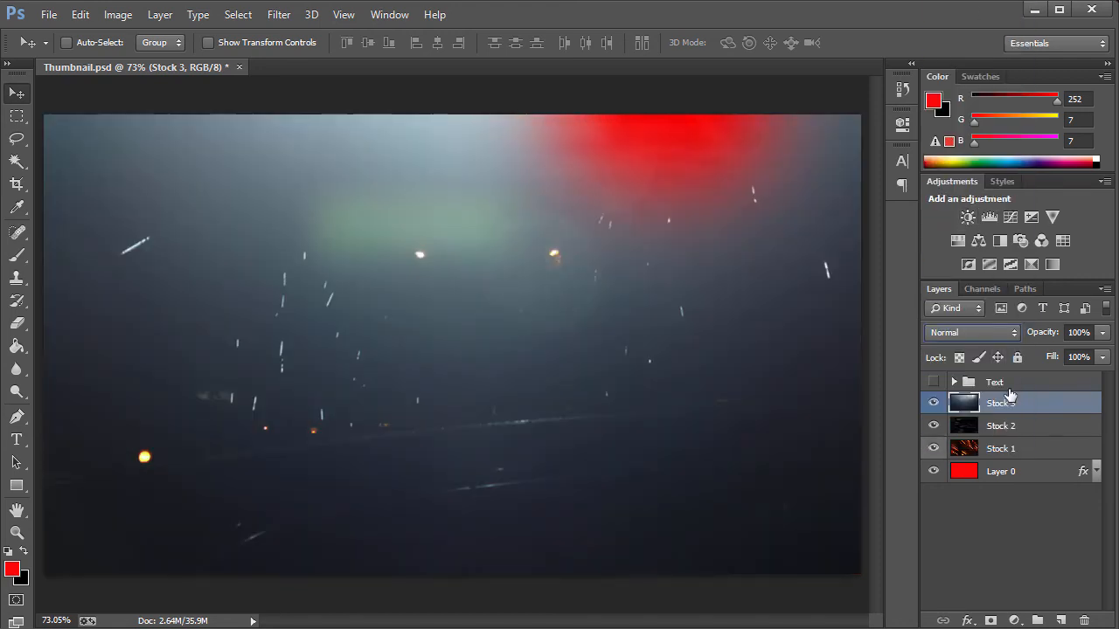
left_click(980, 339)
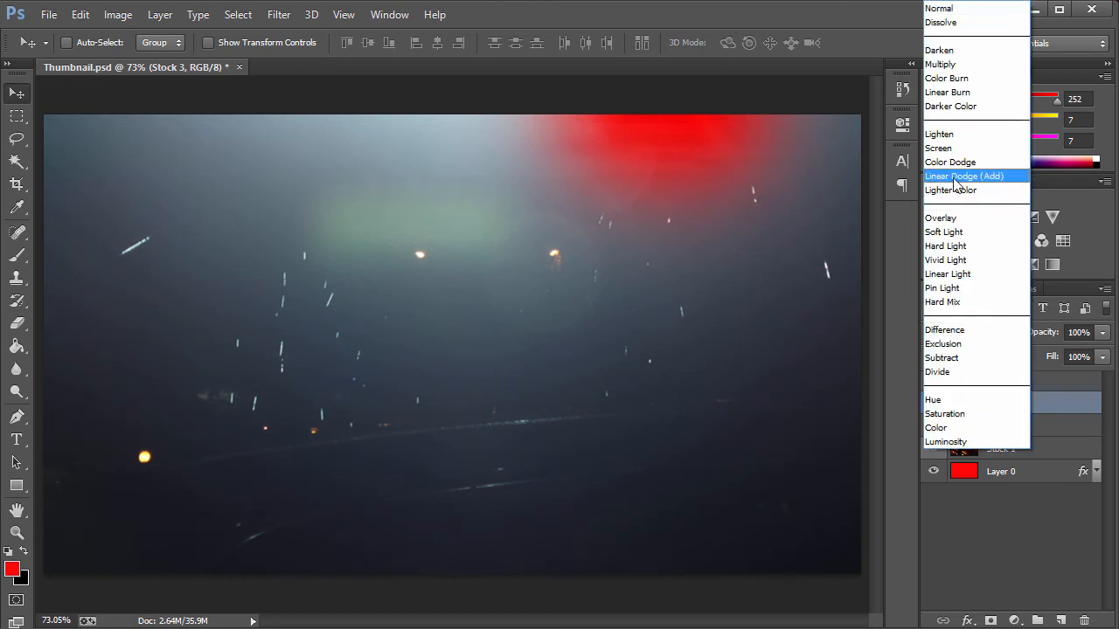
left_click(947, 246)
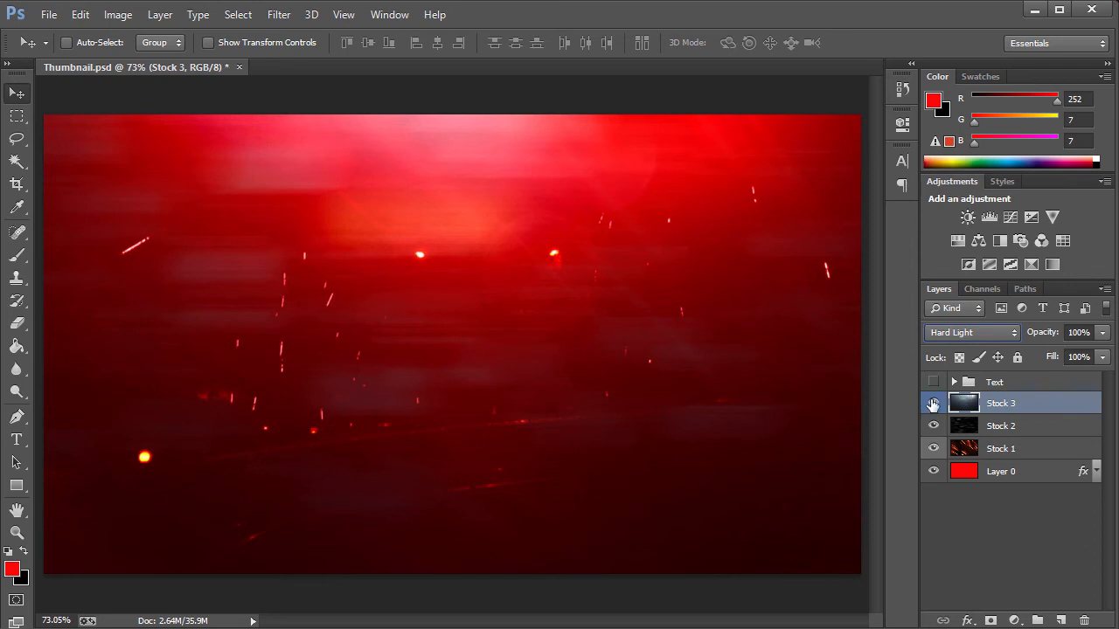
Add a Gradient Map adjustment layer above Stock 3 using the Black, White preset.
left_click(1014, 621)
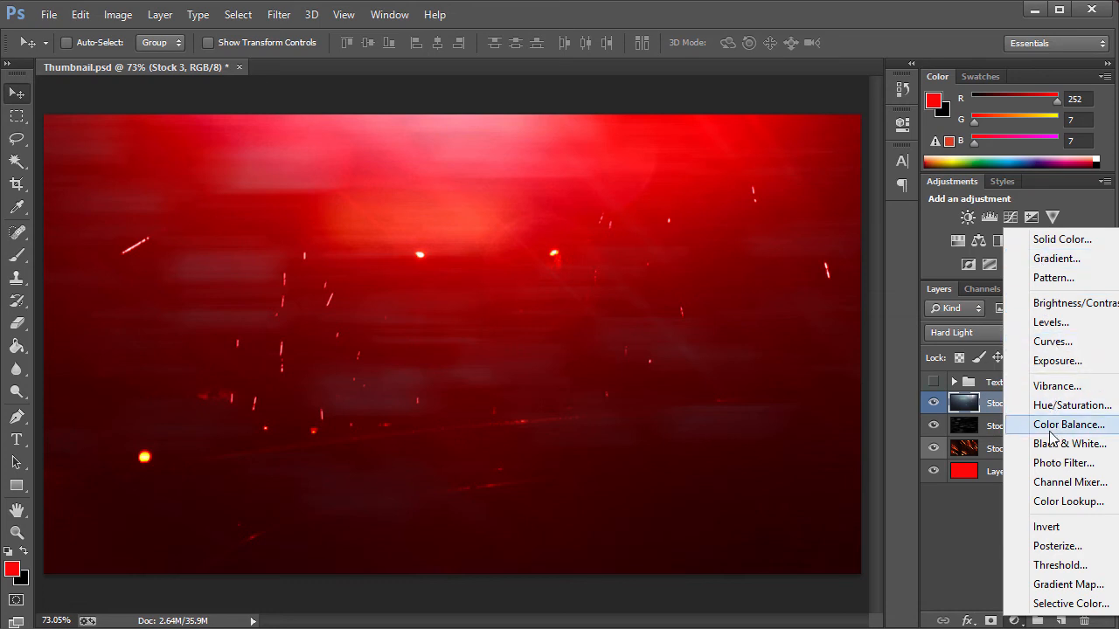
left_click(1052, 584)
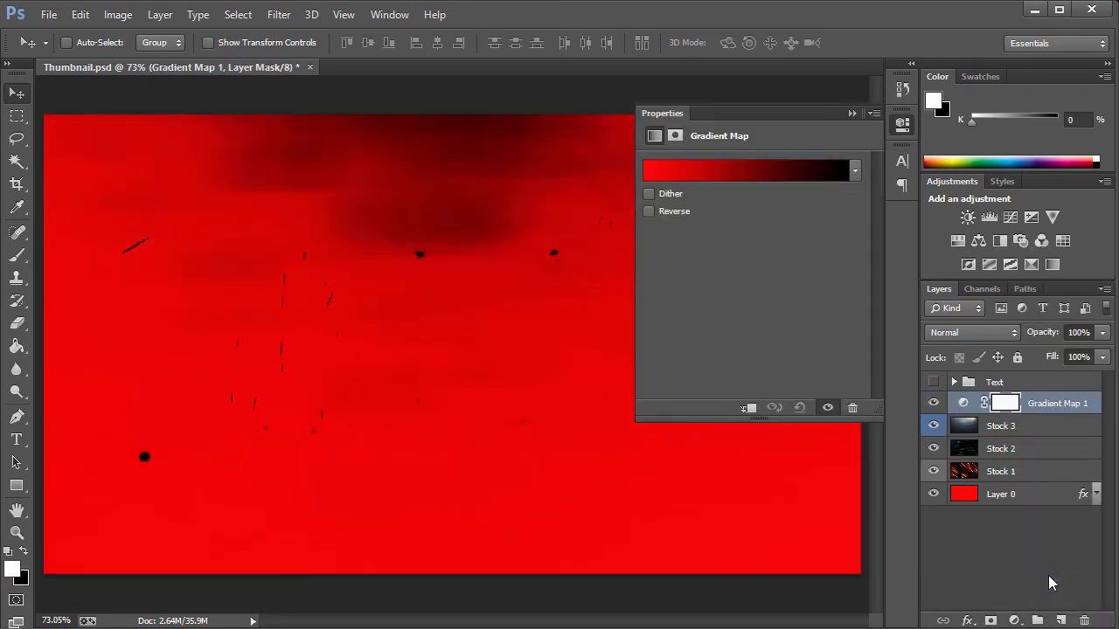
left_click(674, 174)
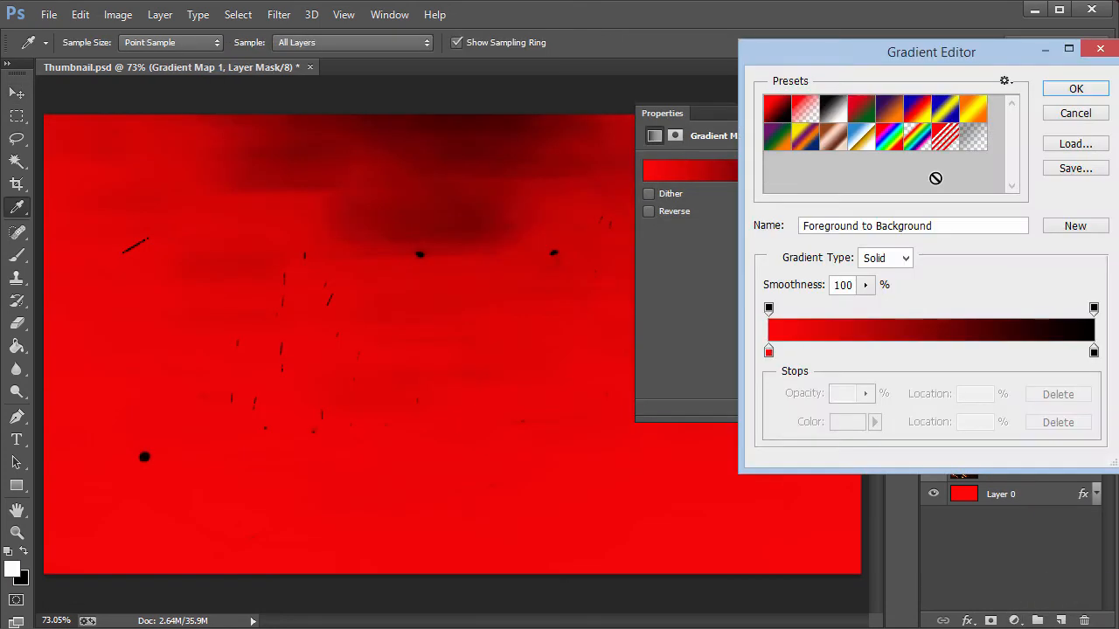
left_click(835, 108)
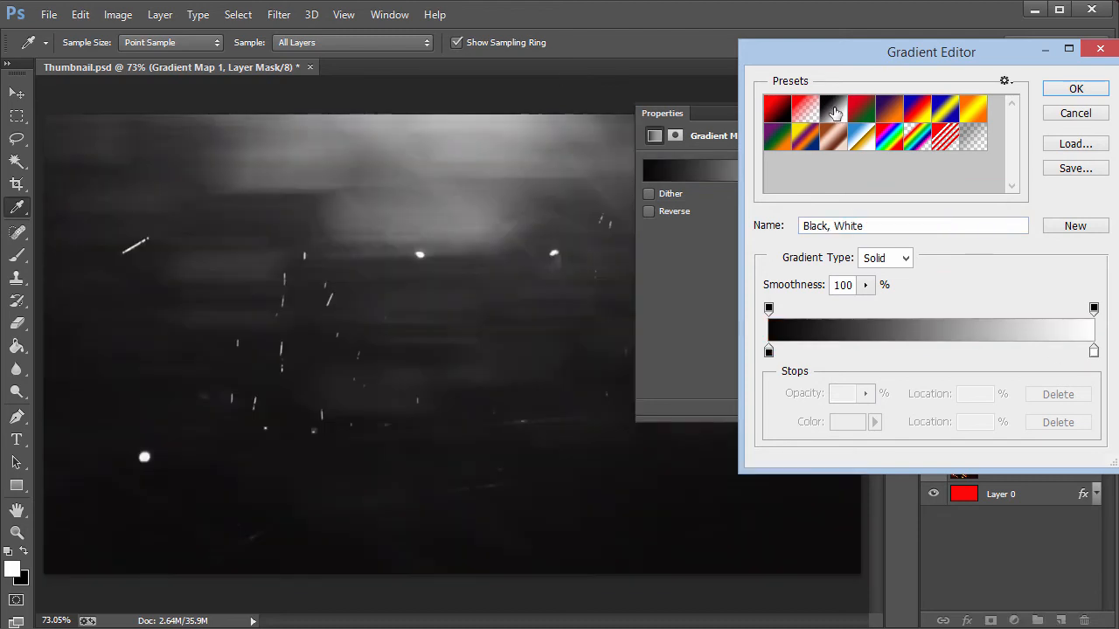
left_click(1049, 88)
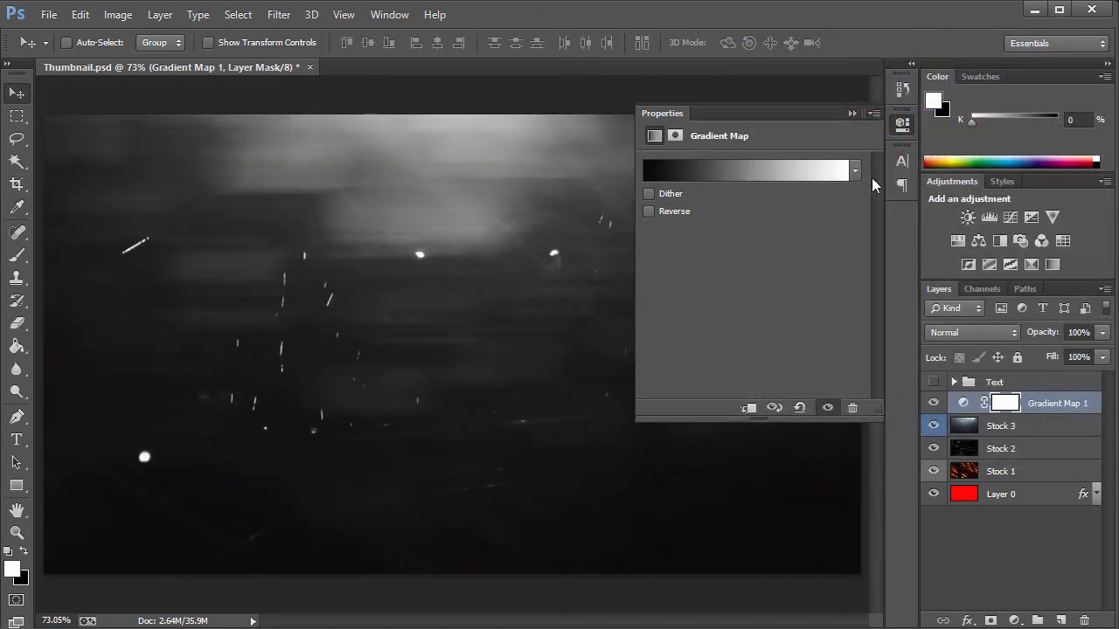
left_click(850, 114)
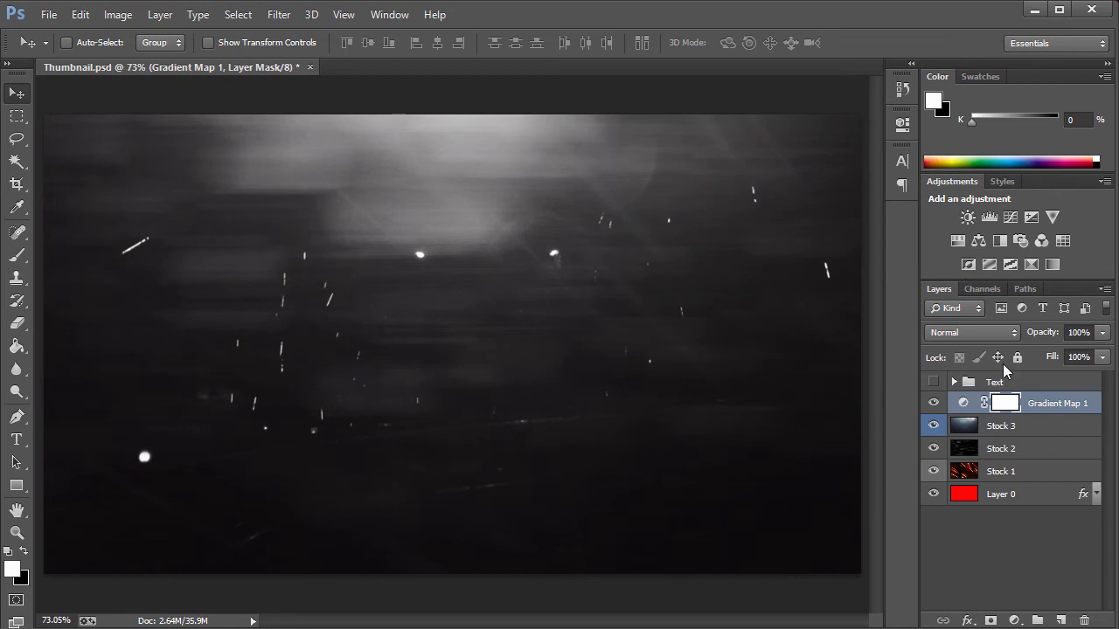
Set the Gradient Map layer's opacity to 10%.
left_click(1046, 337)
type("40")
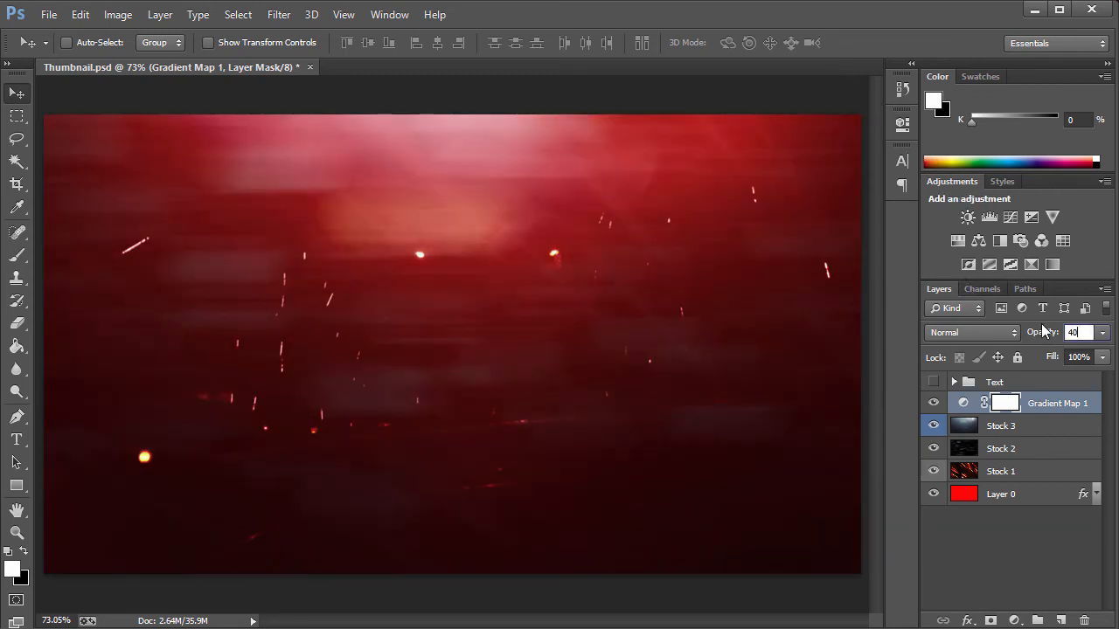
left_click_drag(1041, 341, 1067, 332)
type("10")
key("Return")
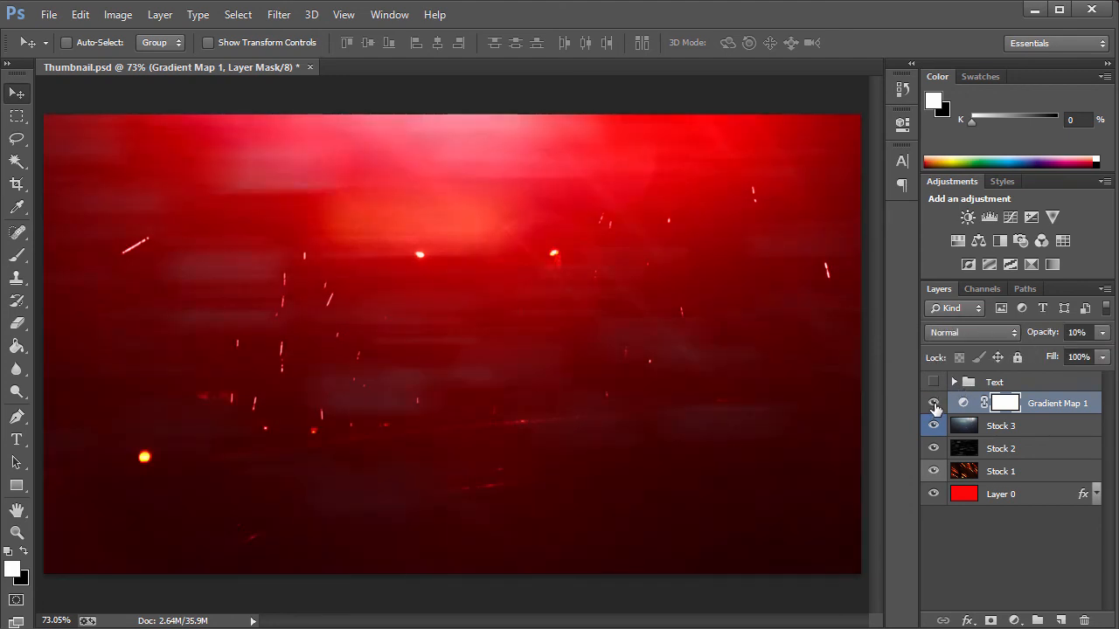
Delete the Gradient Map 1 adjustment layer.
left_click(1056, 403)
key("Delete")
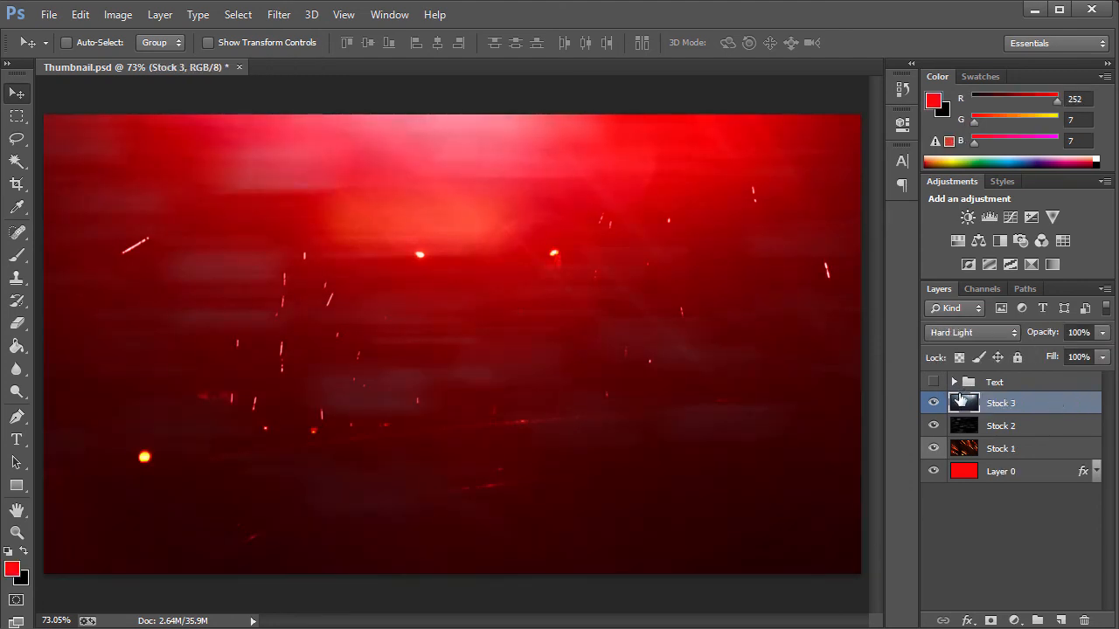
Show the Text group and expand it to list its layers.
left_click(1021, 385)
left_click(933, 382)
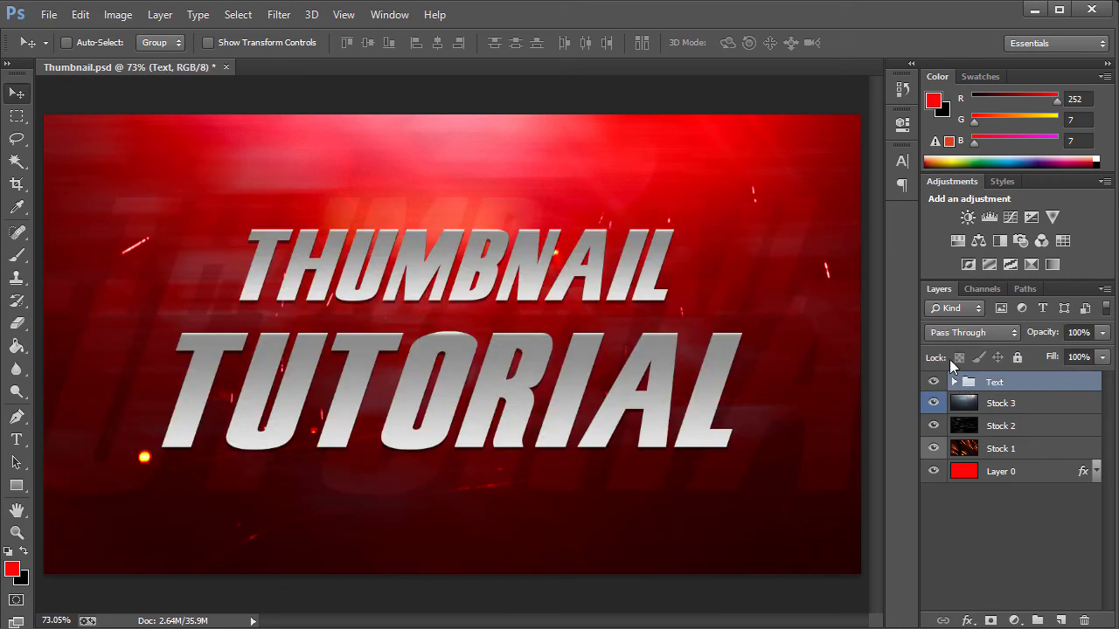
left_click(953, 382)
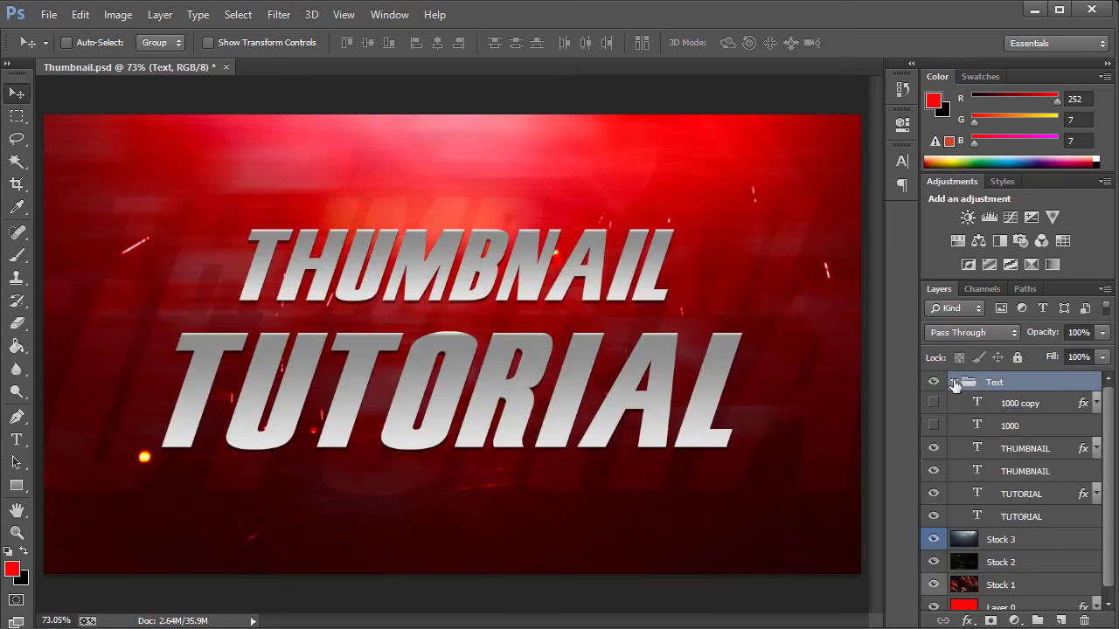
Delete the hidden 1000 copy and 1000 text layers from the Text group.
left_click(1005, 404)
key("Delete")
key("Delete")
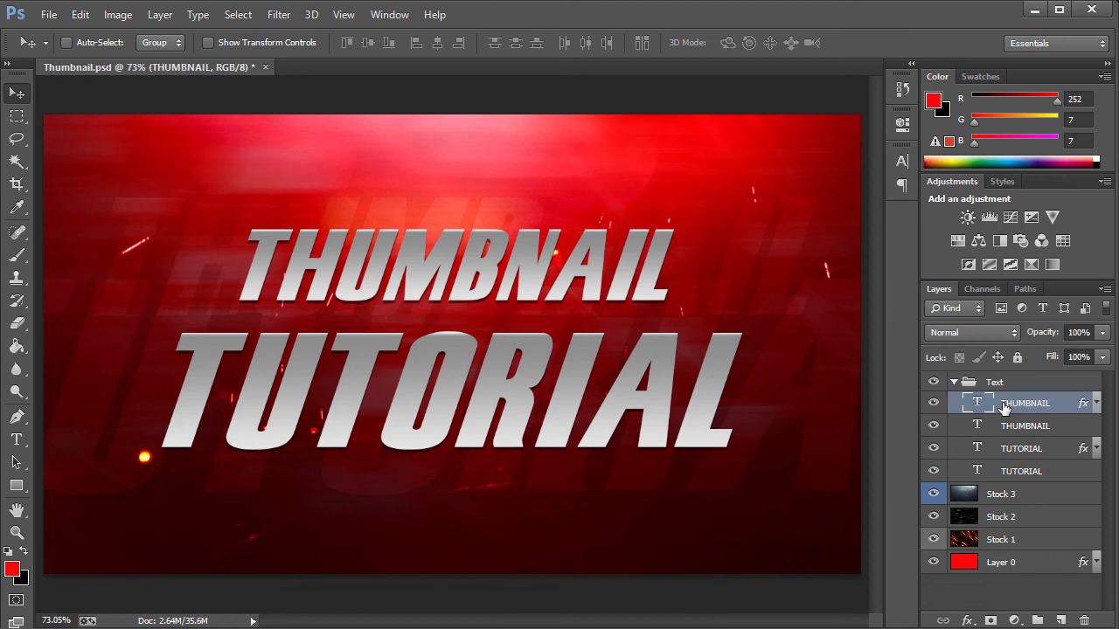
Examine the lower TUTORIAL layer's blending, opacity and font settings.
left_click(1023, 448)
left_click(1023, 472)
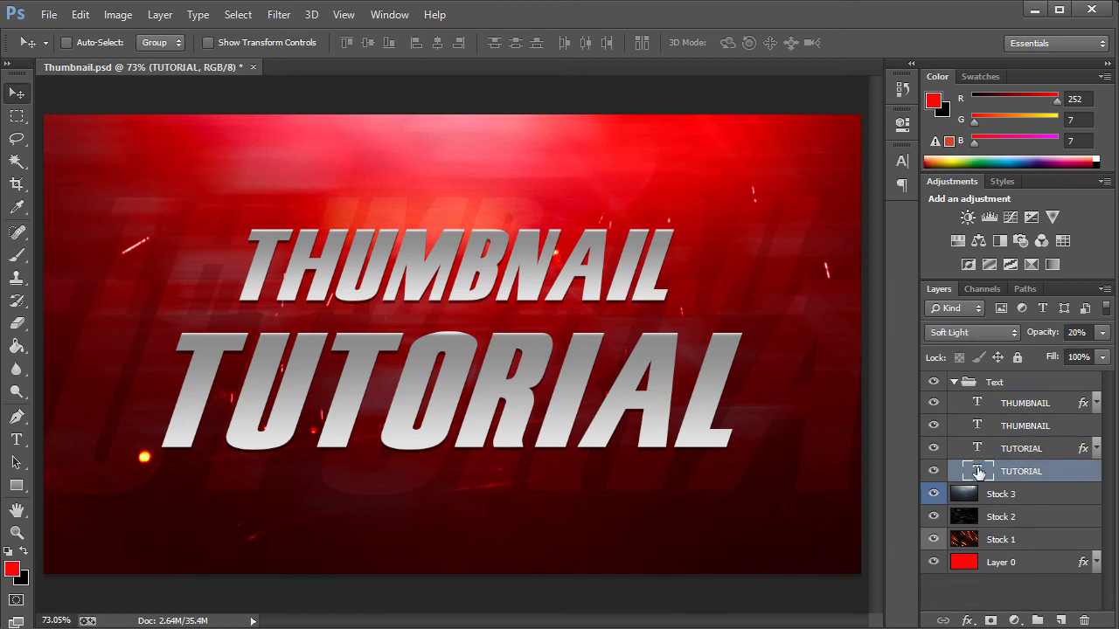
double_click(979, 472)
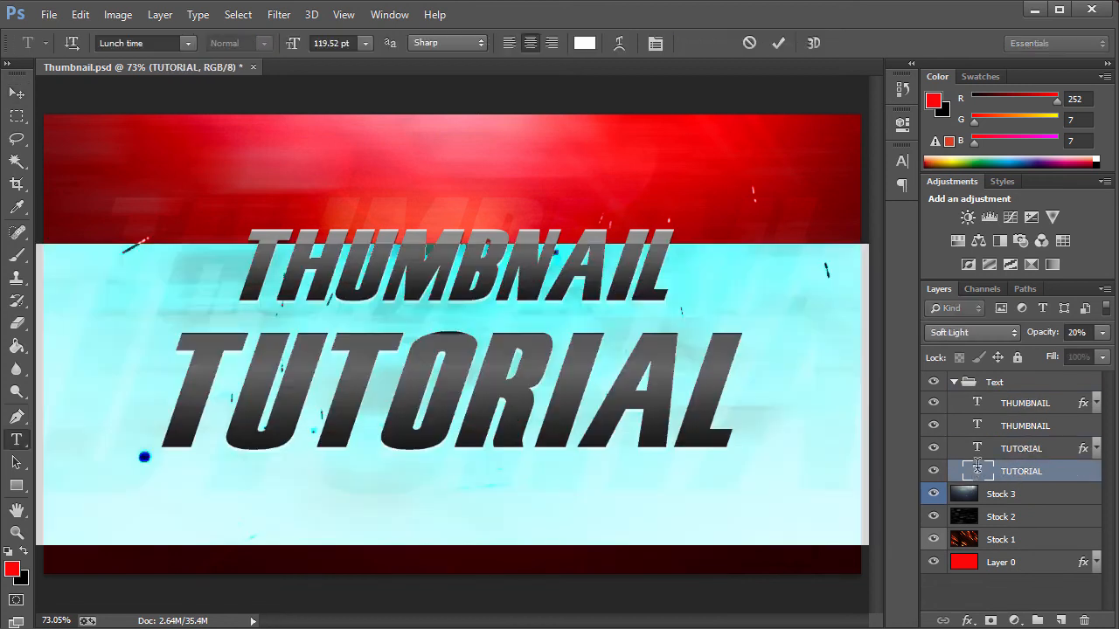
left_click(129, 43)
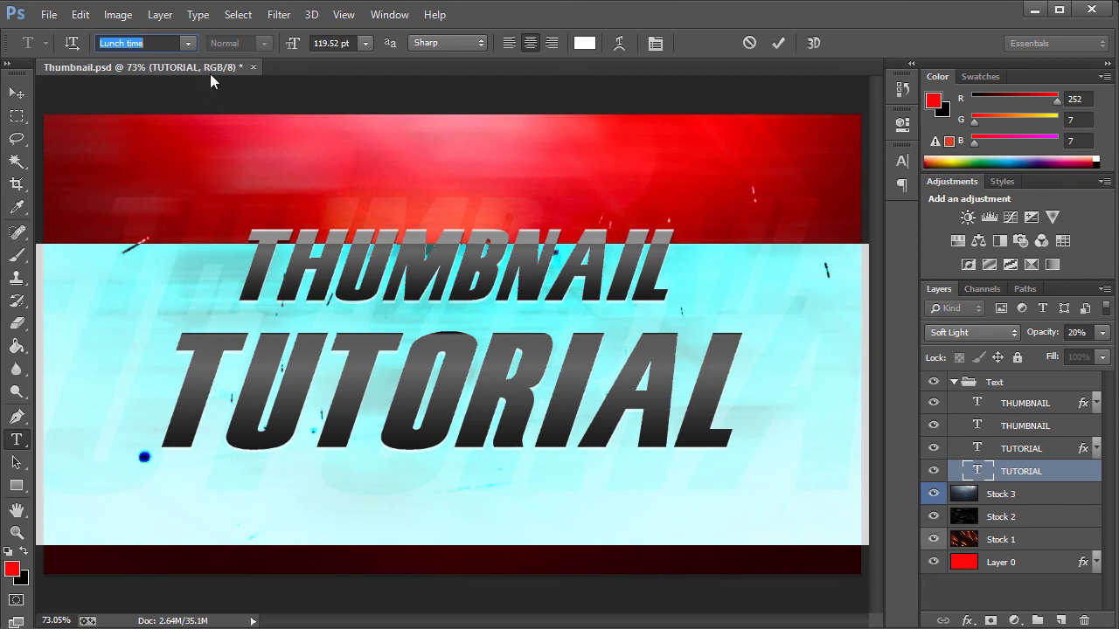
double_click(191, 43)
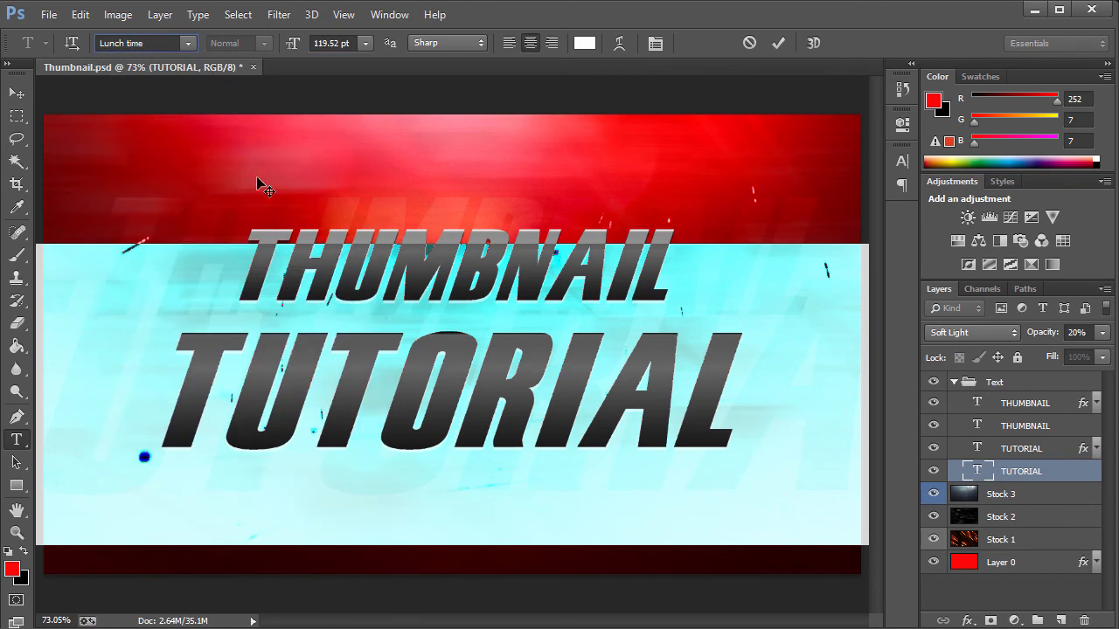
Switch to the Move tool and hide the upper three text layers to isolate the faint TUTORIAL layer.
left_click(1061, 476)
key("v")
left_click_drag(938, 448, 937, 407)
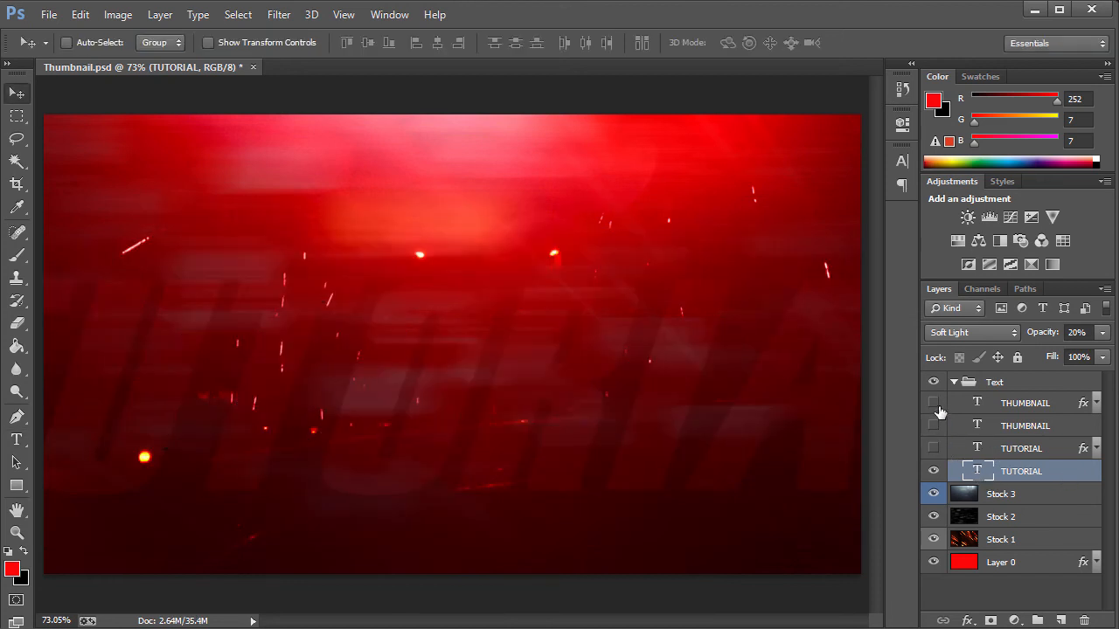
Show the styled TUTORIAL layer and hide the faint TUTORIAL layer beneath it.
left_click(1001, 450)
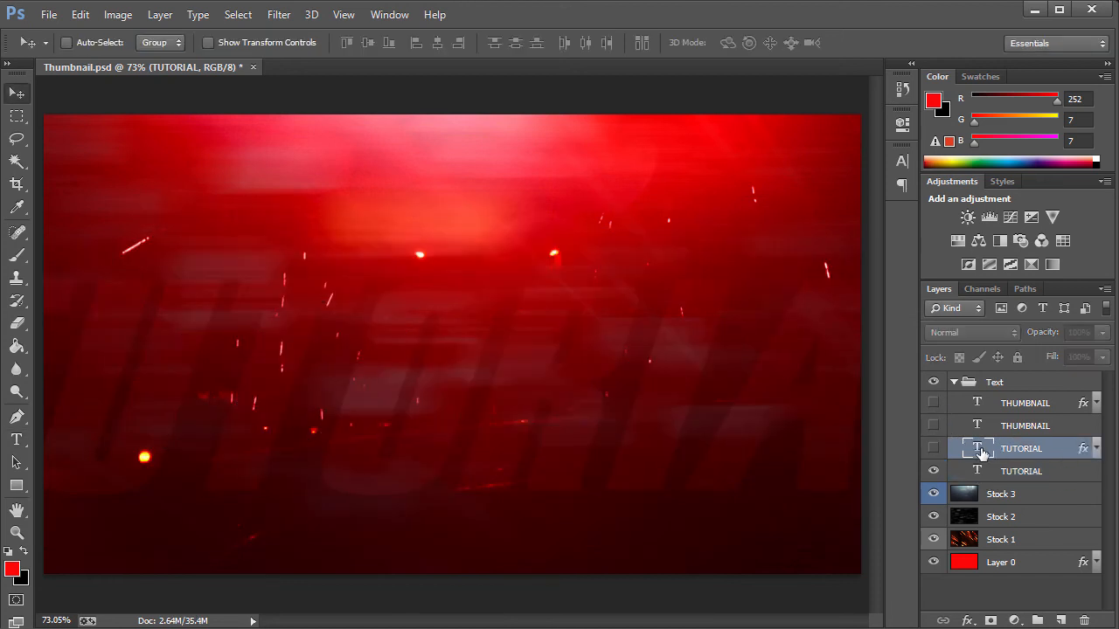
left_click(933, 448)
left_click(933, 471)
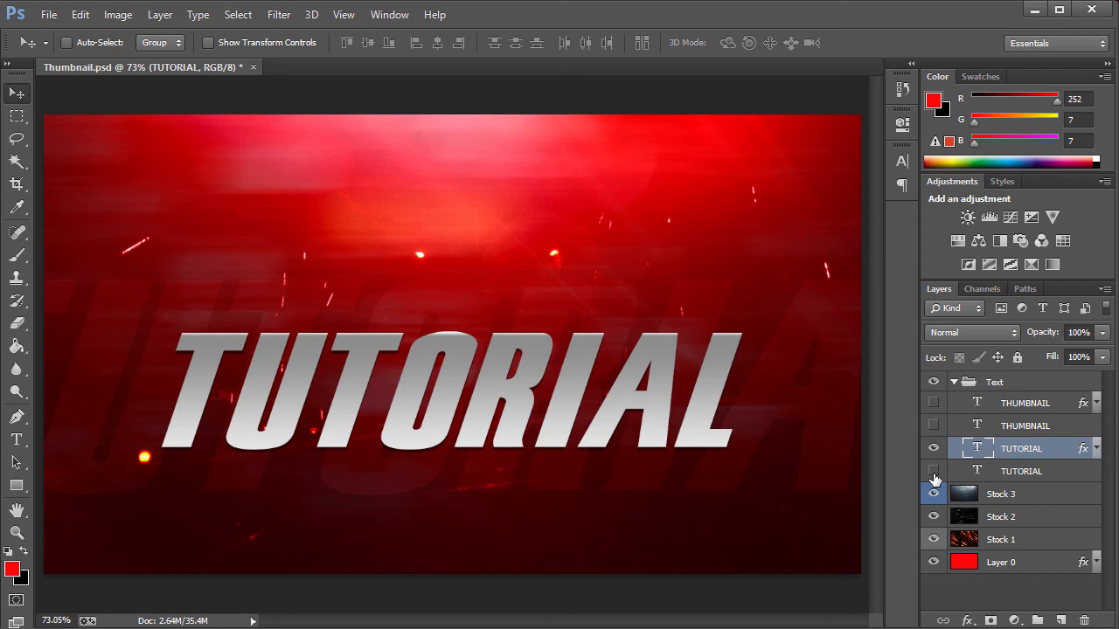
Open the styled TUTORIAL layer's Layer Style and review its Drop Shadow and Gradient Overlay settings.
double_click(1084, 450)
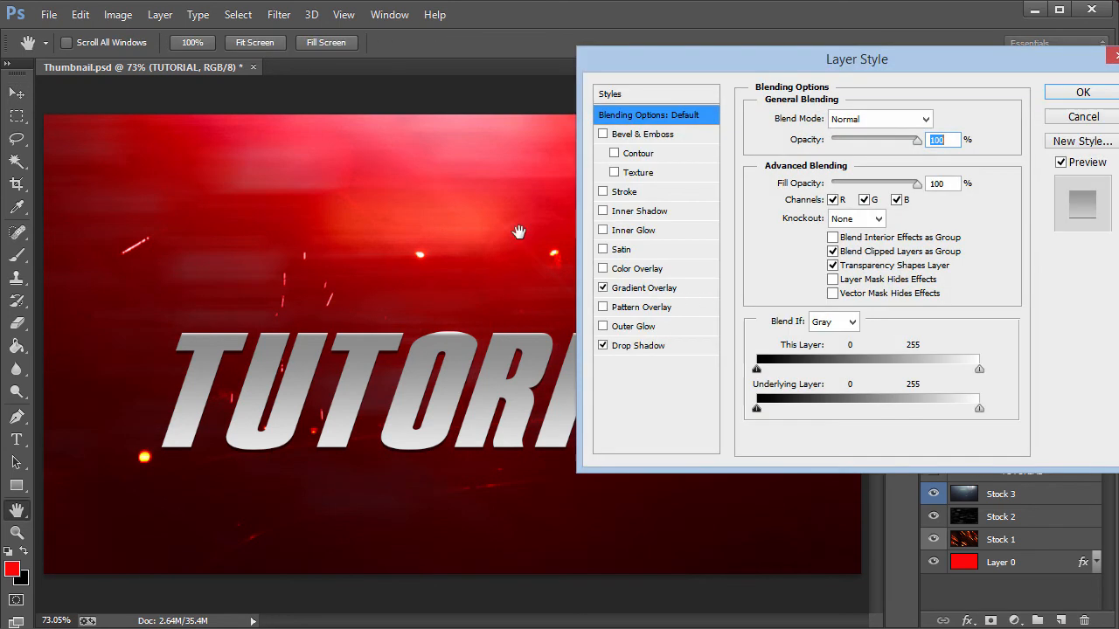
left_click_drag(732, 71, 669, 60)
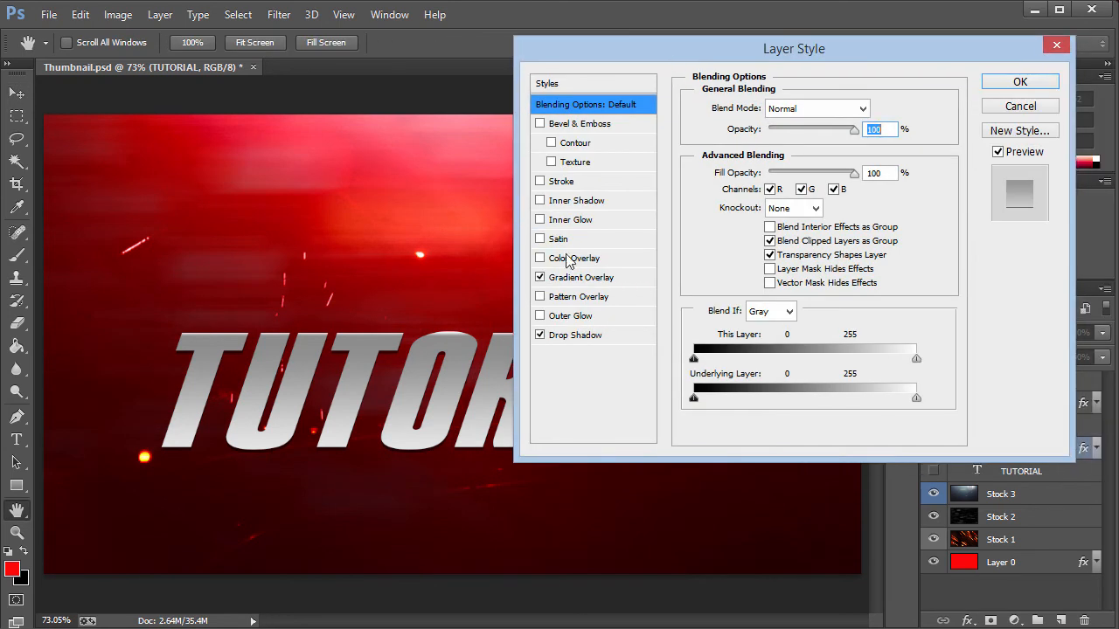
left_click(568, 335)
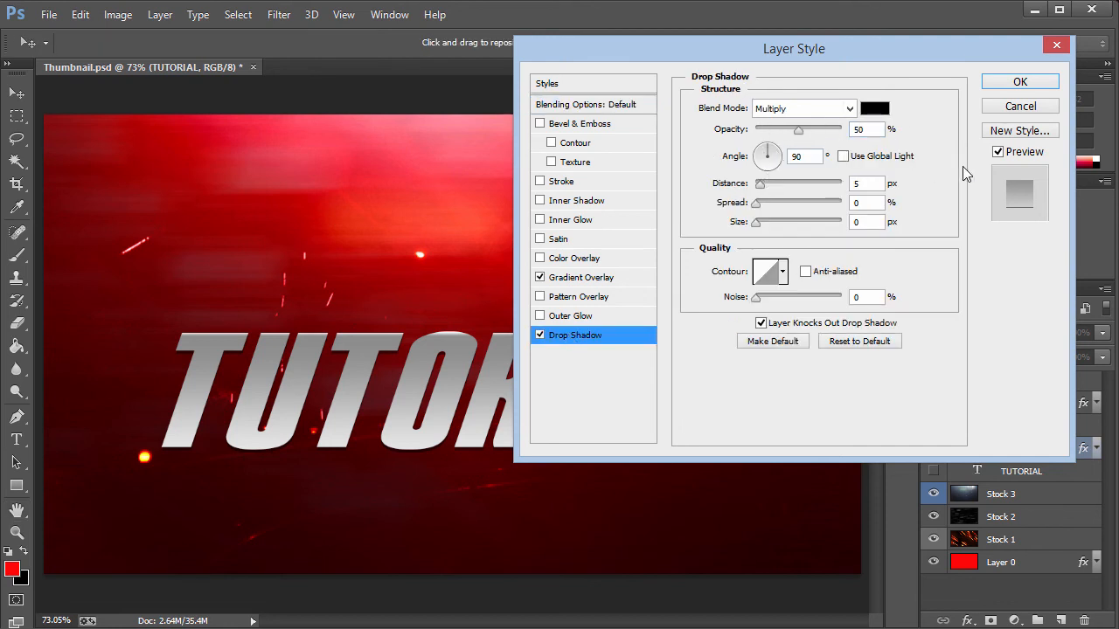
left_click(585, 282)
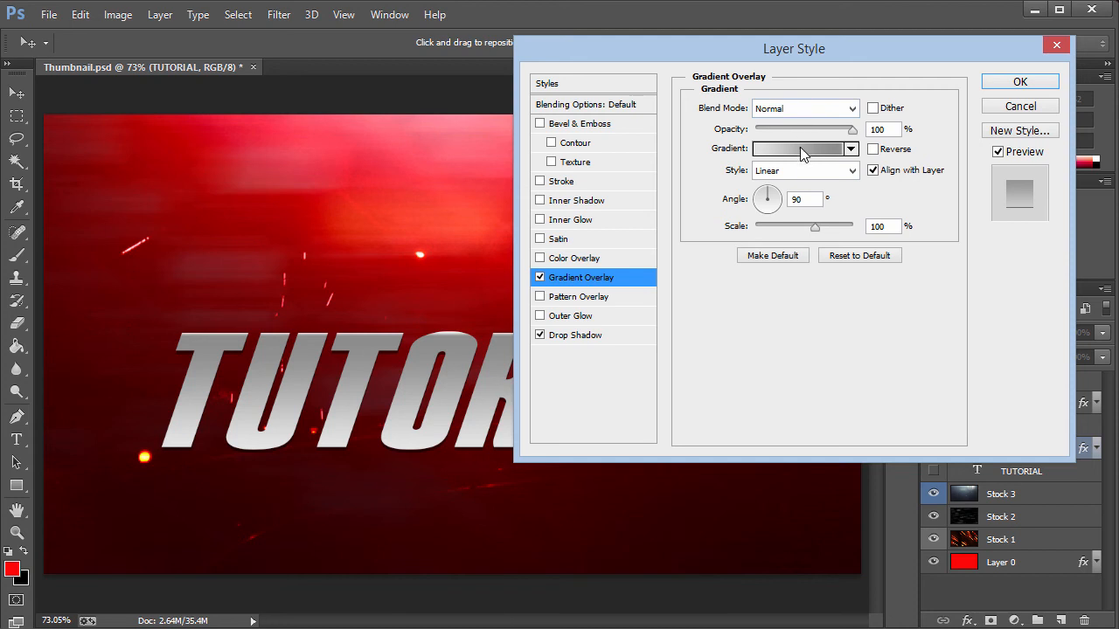
Open the Gradient Overlay's gradient in the Gradient Editor and inspect its left colour stop.
left_click(803, 150)
left_click_drag(916, 66, 794, 60)
double_click(646, 348)
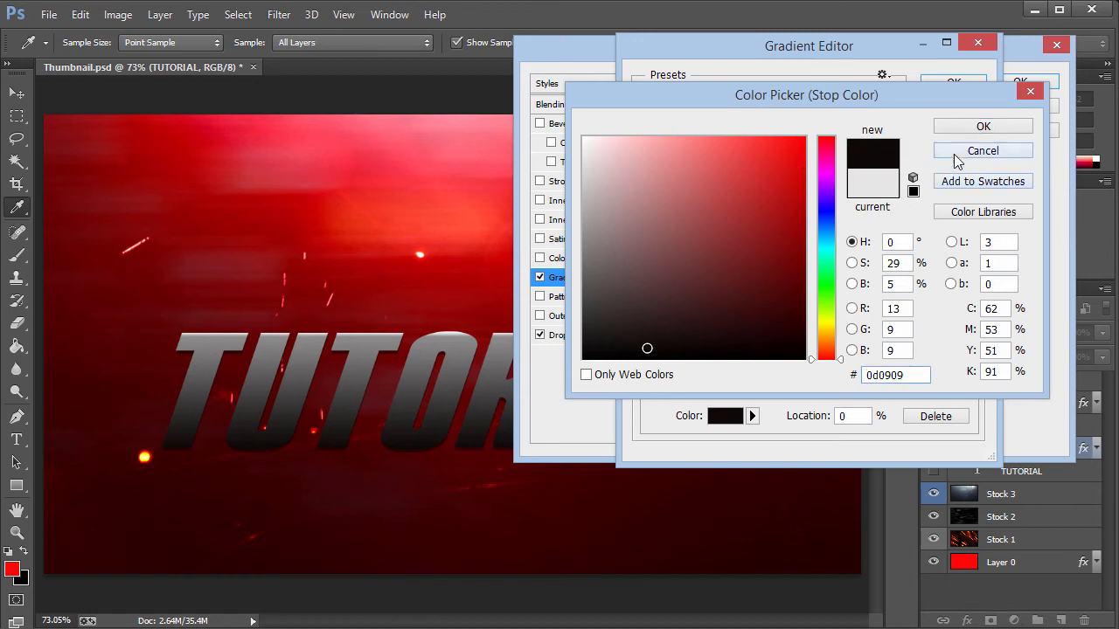
left_click(956, 153)
double_click(647, 348)
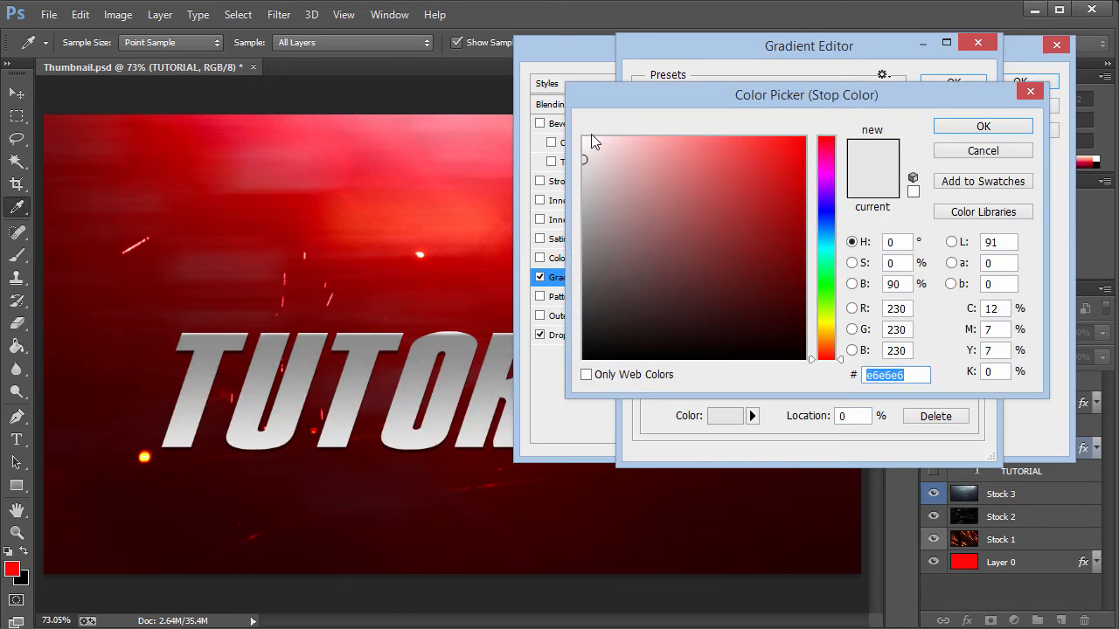
left_click(938, 127)
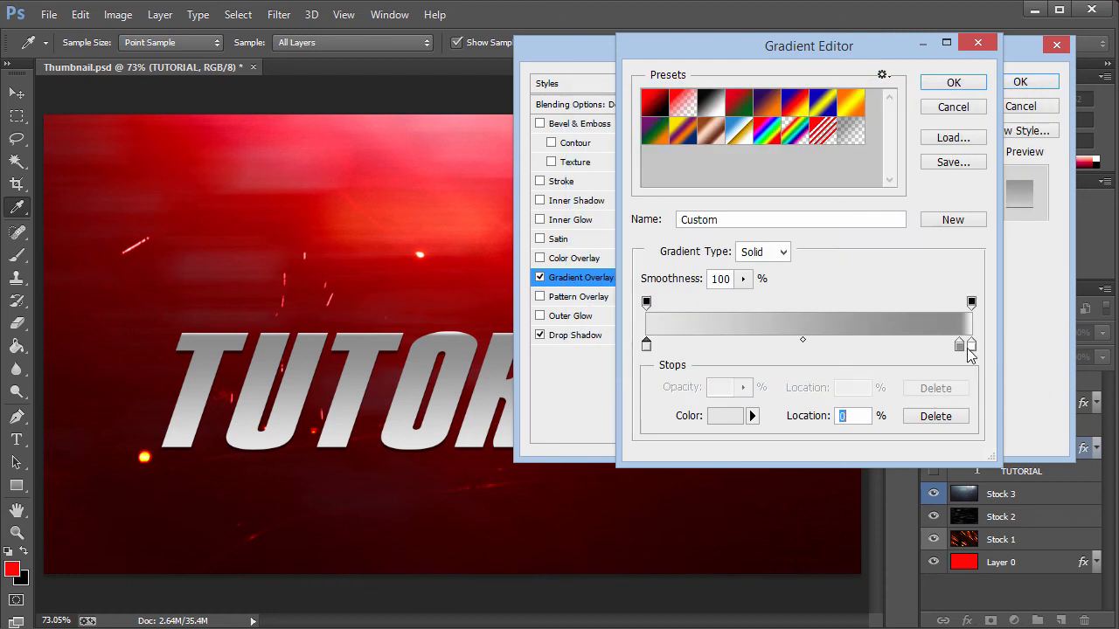
Inspect the gradient's two right-hand colour stops and close the Gradient Editor.
double_click(971, 347)
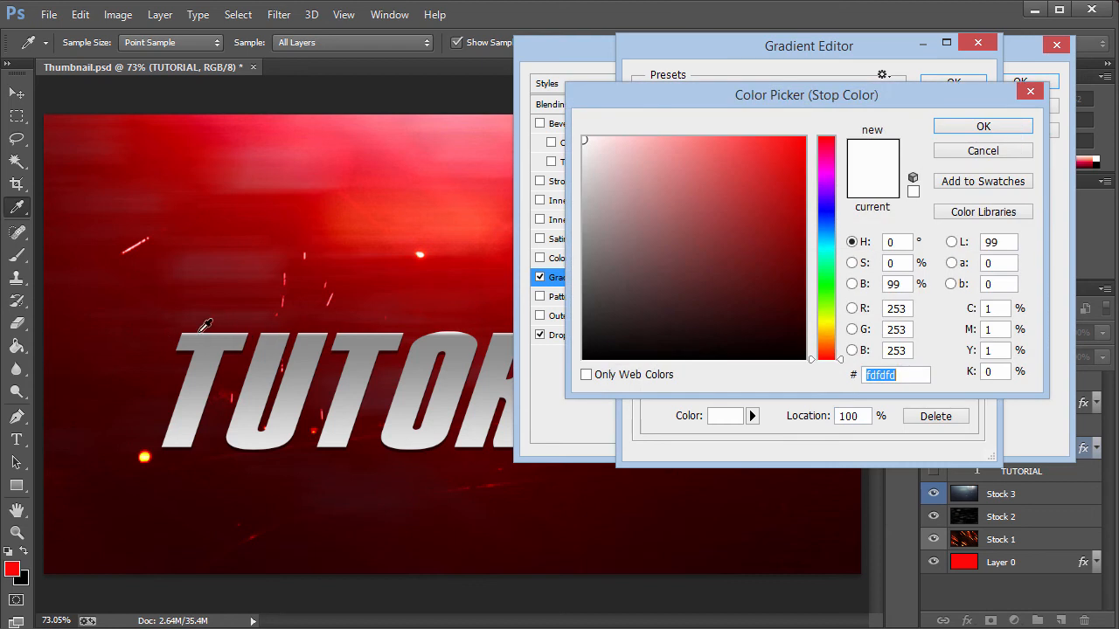
left_click(981, 127)
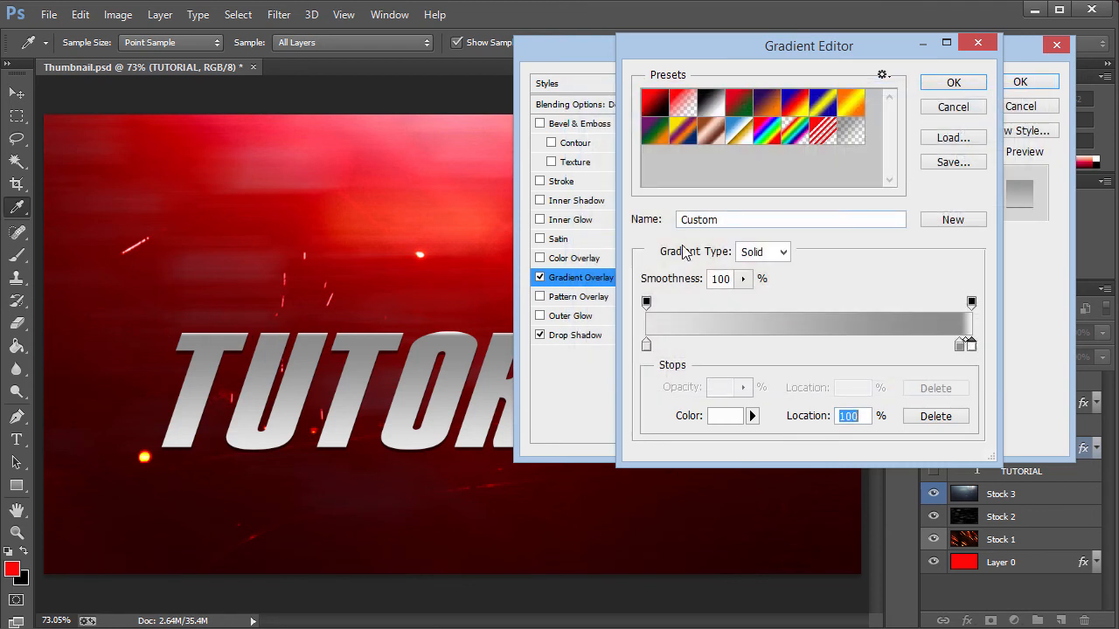
double_click(958, 346)
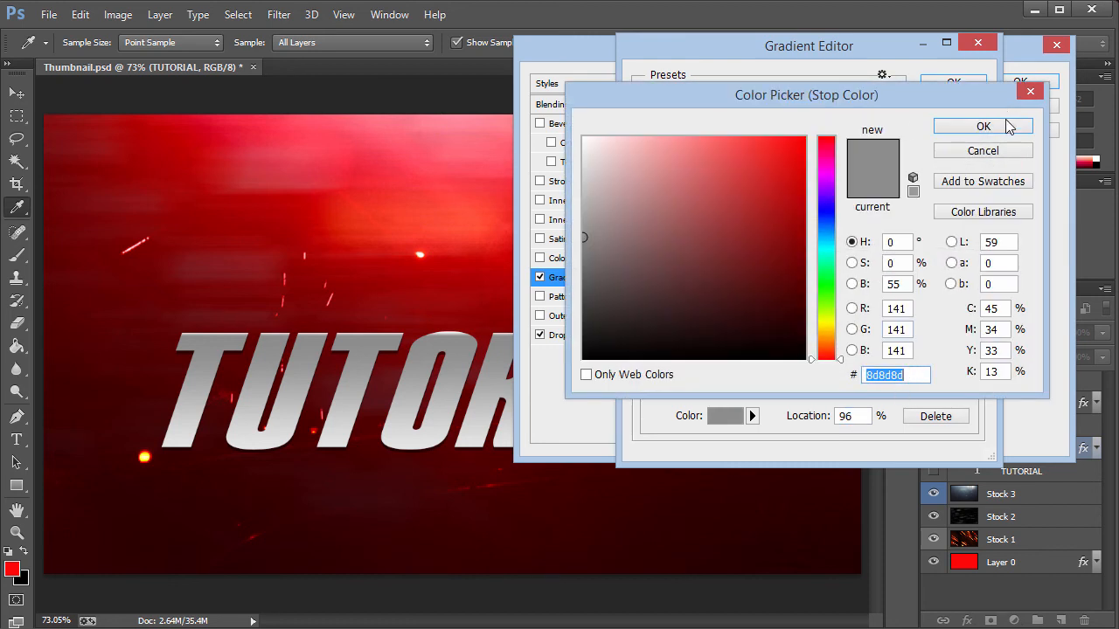
left_click(1005, 126)
left_click(971, 85)
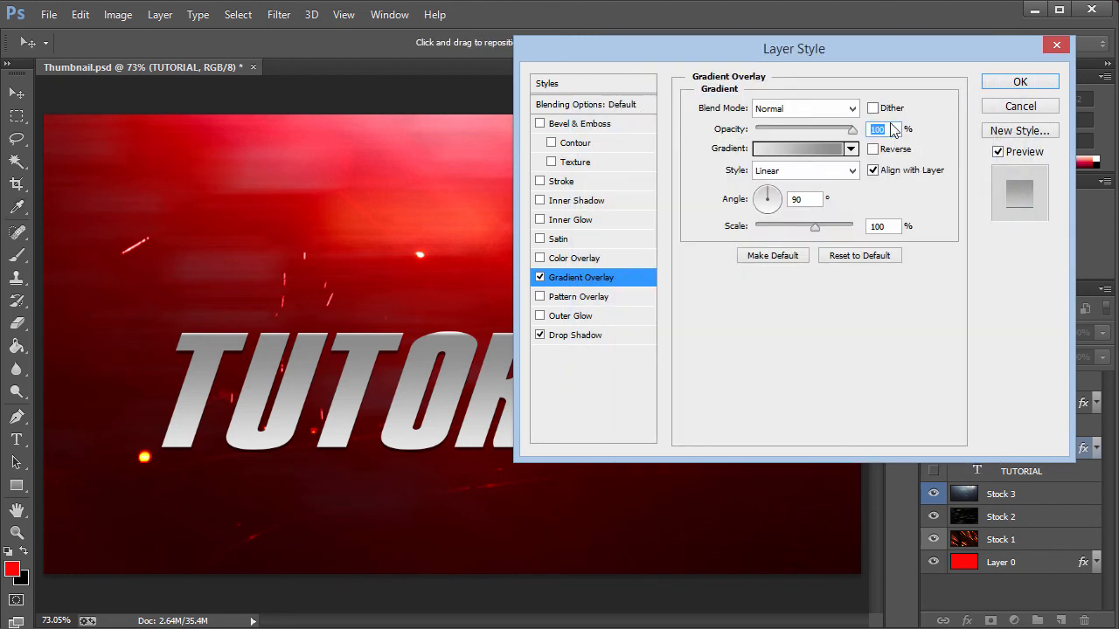
Close the Layer Style dialog, then hide the styled TUTORIAL layer and show the faint TUTORIAL layer beneath it.
left_click(1014, 82)
left_click(933, 471)
left_click(933, 449)
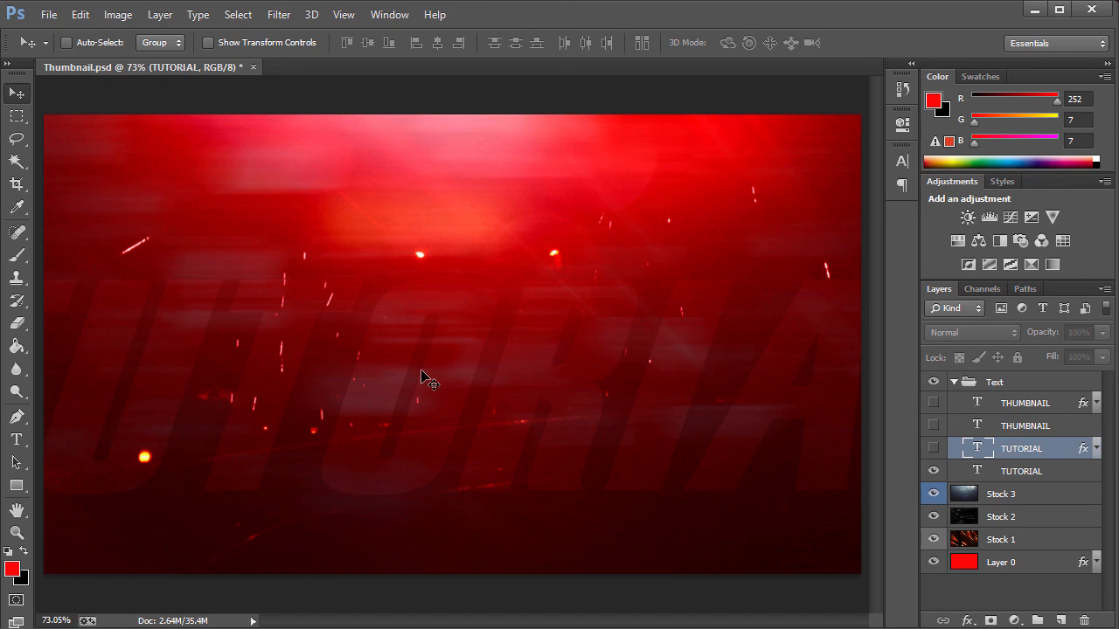
Delete the faint TUTORIAL layer from the Text group.
right_click(1043, 455)
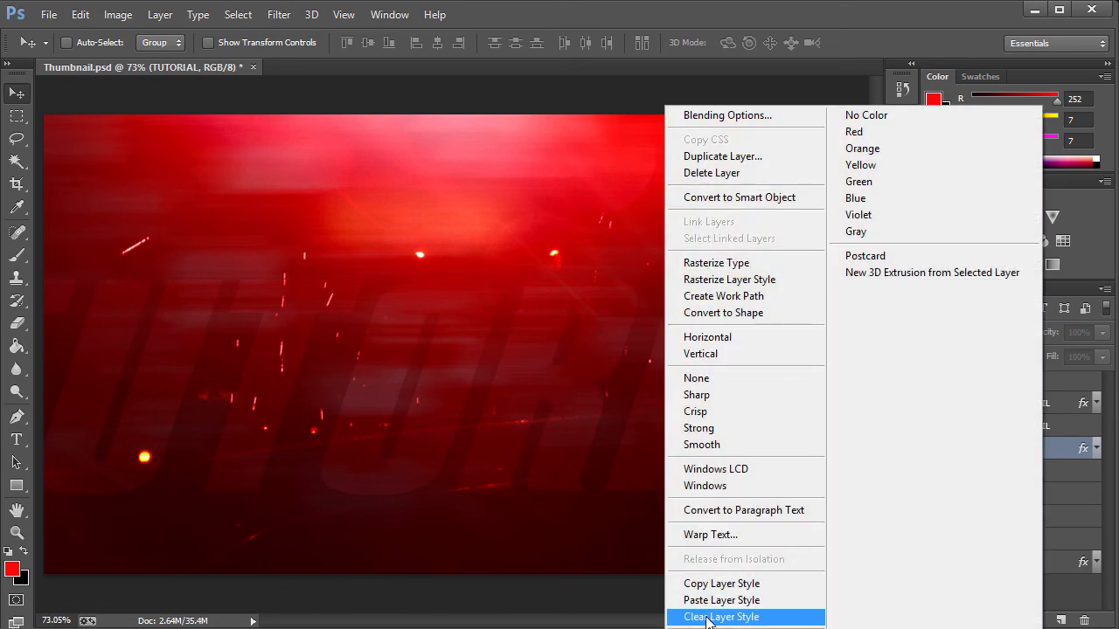
left_click(1065, 470)
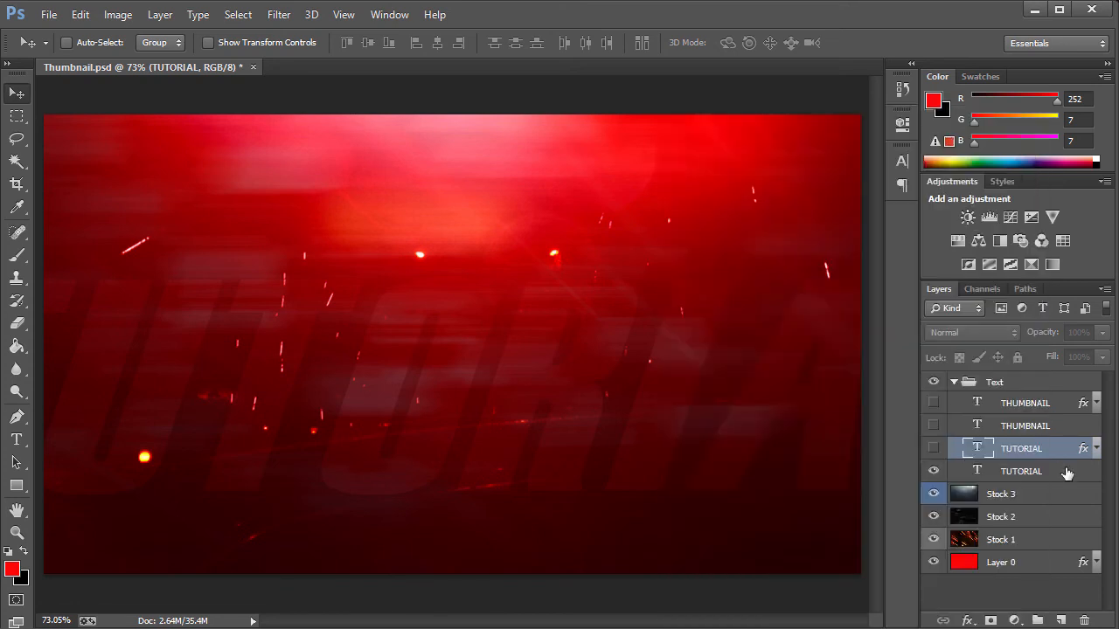
left_click(935, 473)
left_click(933, 472)
left_click(934, 475)
left_click(1019, 473)
key("Delete")
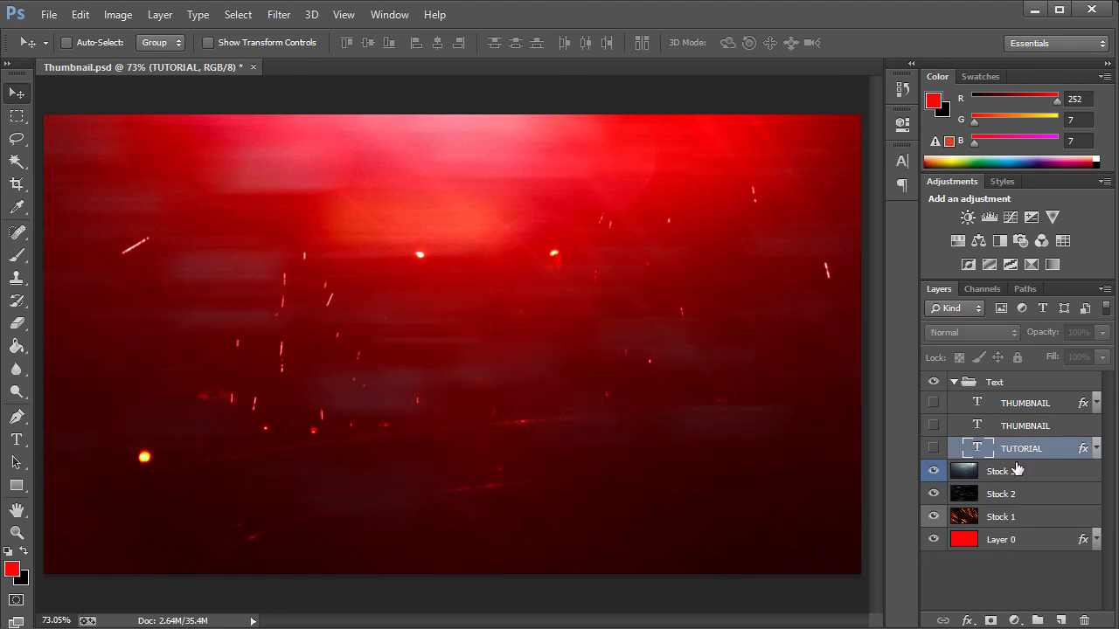
Show the styled TUTORIAL layer and duplicate it.
left_click(933, 448)
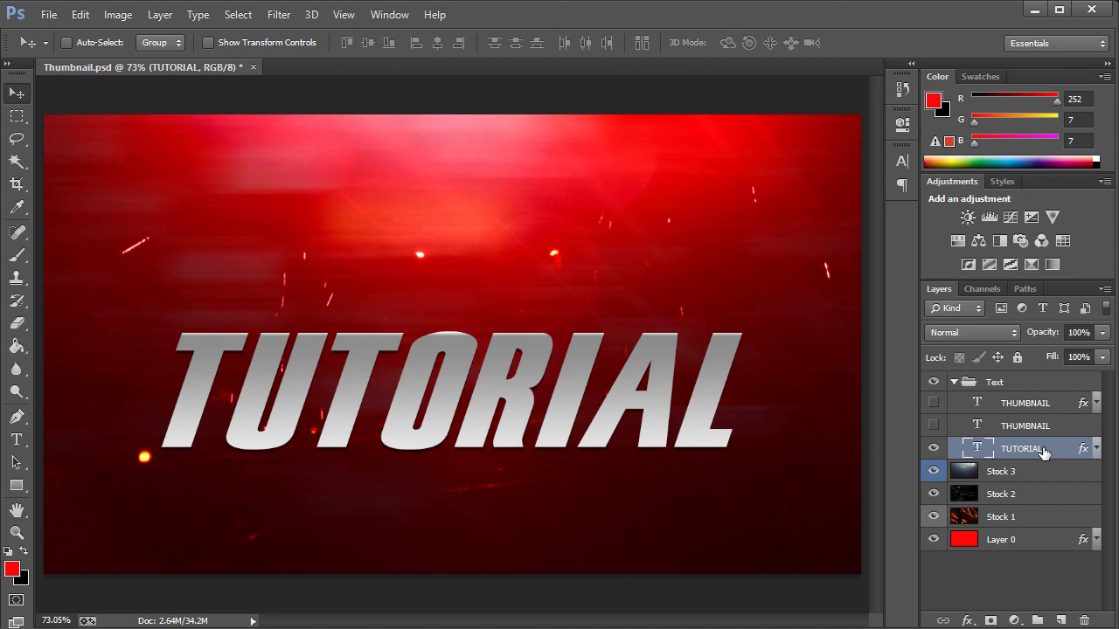
key("ctrl+j")
Clear the layer style from the lower TUTORIAL layer.
left_click(1081, 472)
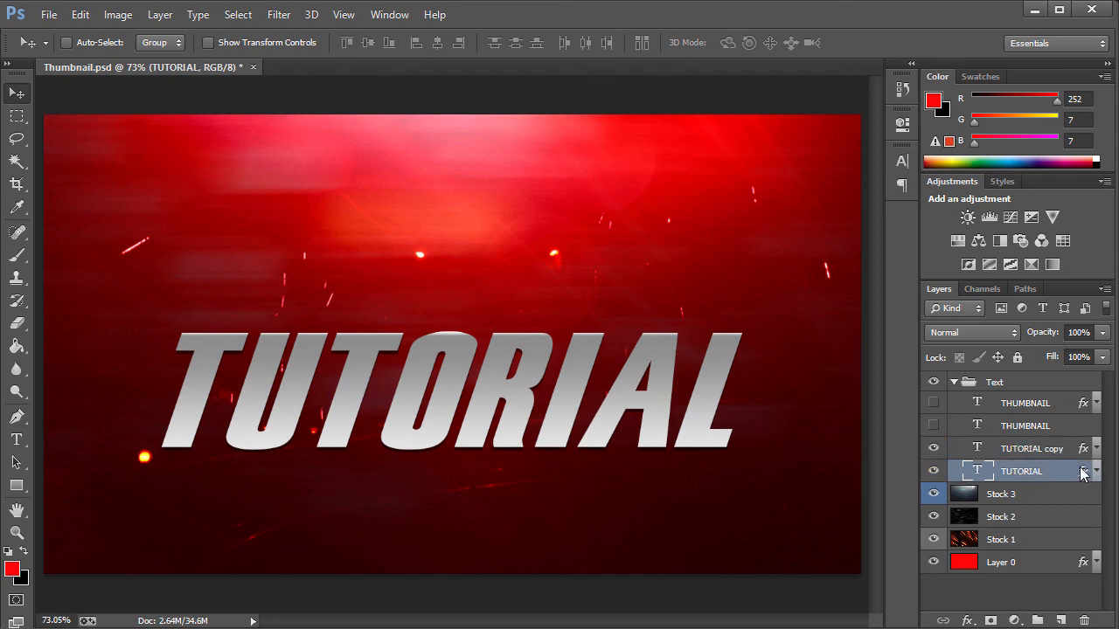
right_click(1083, 473)
left_click(963, 472)
right_click(963, 472)
left_click(639, 616)
Free Transform the lower TUTORIAL text, scaling it up to about 187% across the canvas.
key("ctrl+t")
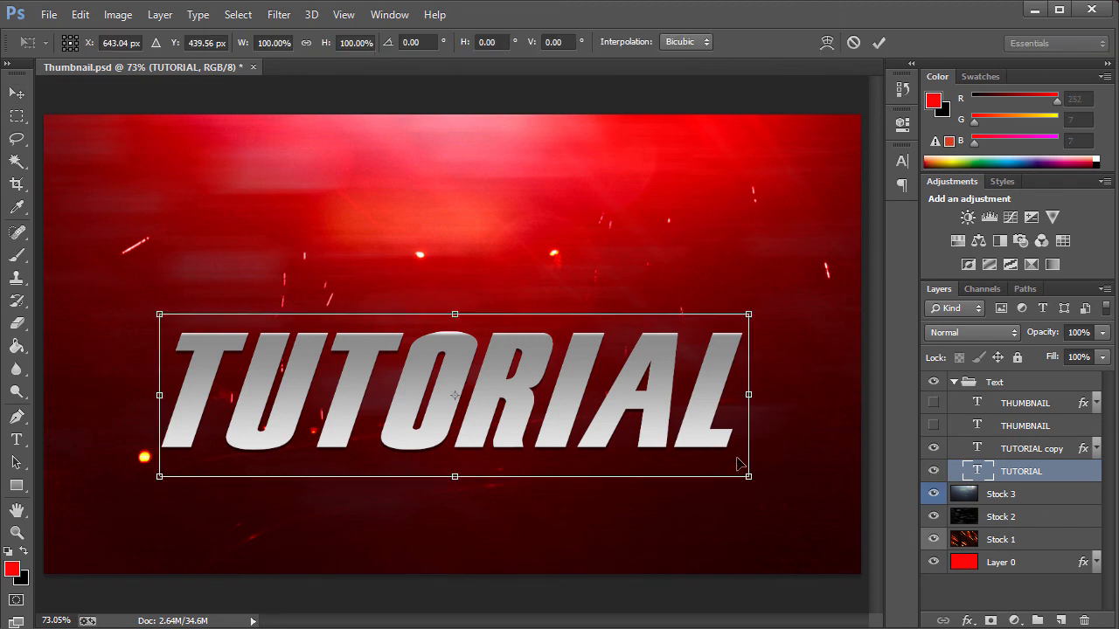
left_click_drag(748, 476, 1010, 549)
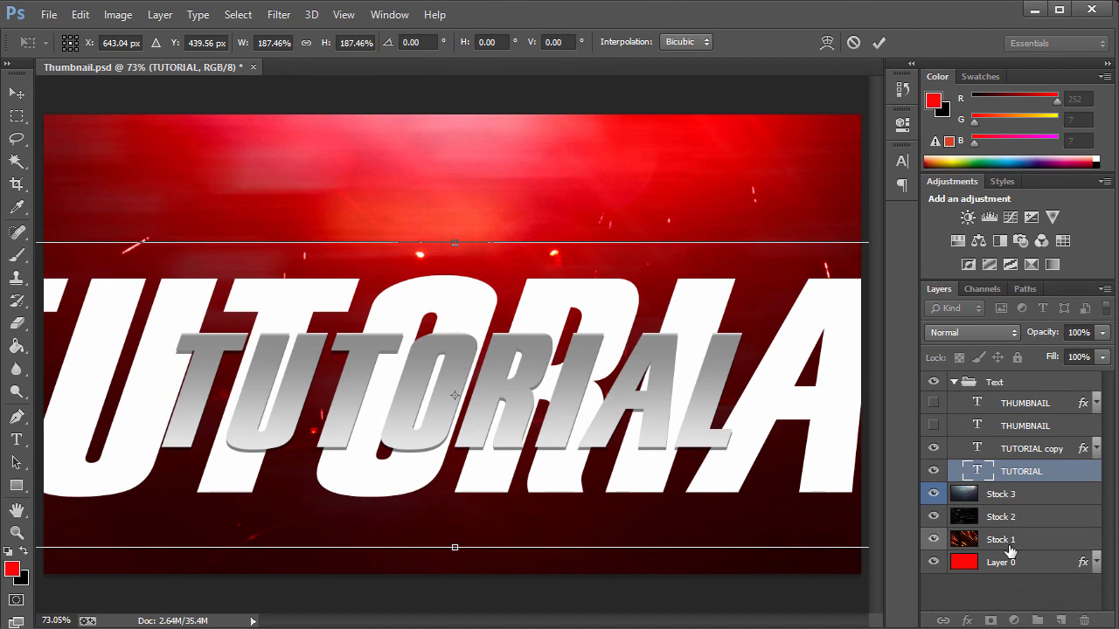
key("Return")
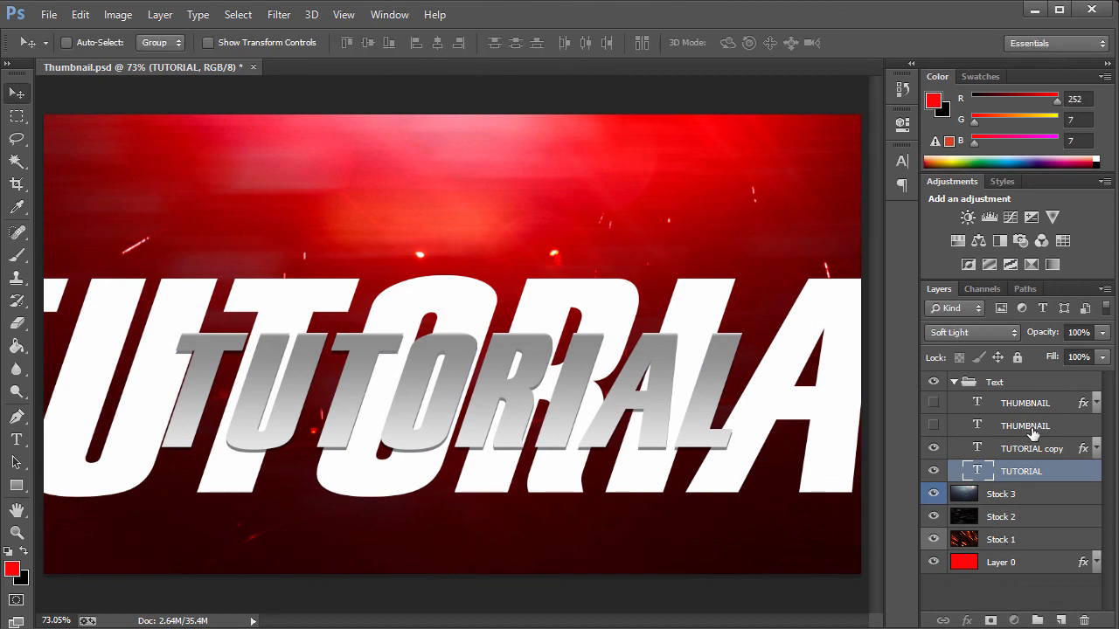
Set the enlarged TUTORIAL layer's blend mode to Soft Light and its opacity to 20%.
left_click(1032, 432)
left_click(1018, 456)
left_click(1021, 471)
left_click(1000, 332)
left_click(956, 243)
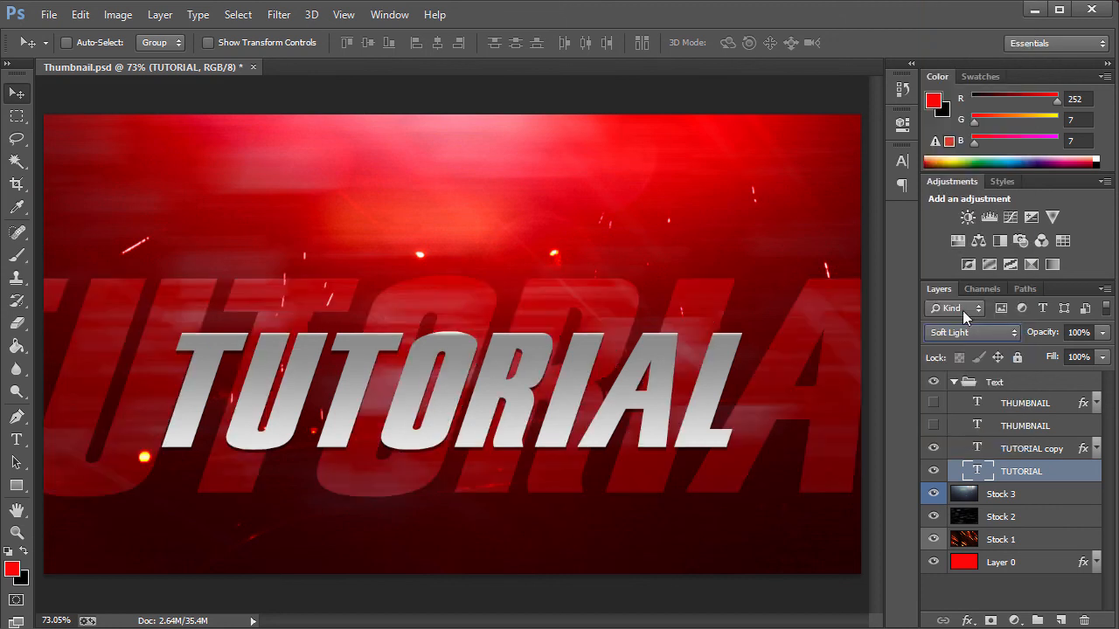
left_click(1077, 332)
type("20")
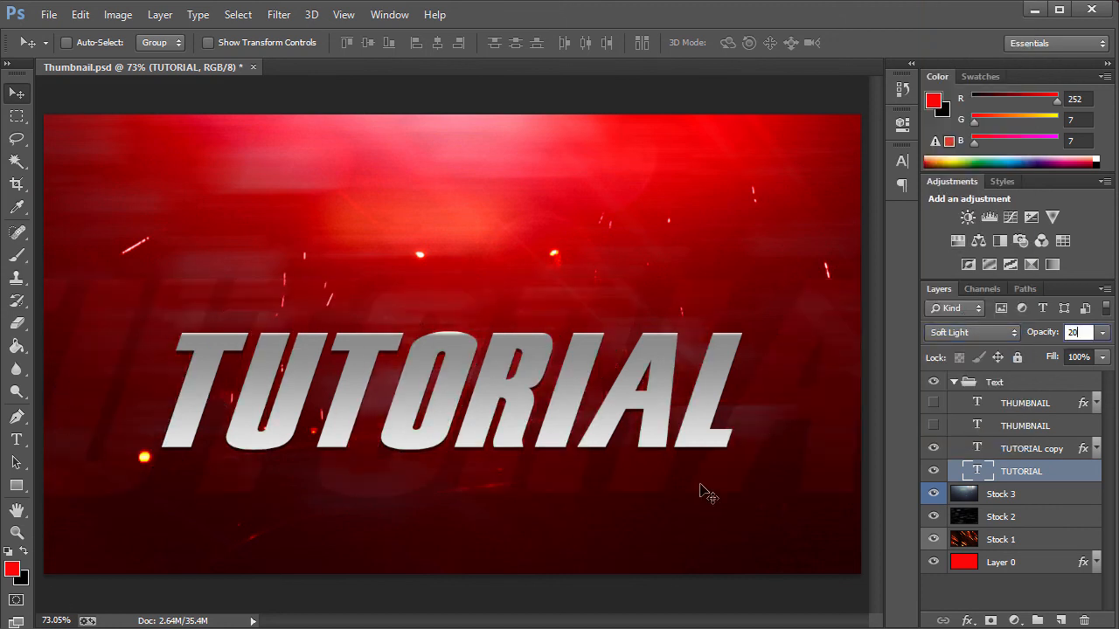
Show both THUMBNAIL layers and collapse the Text group.
left_click(1018, 448)
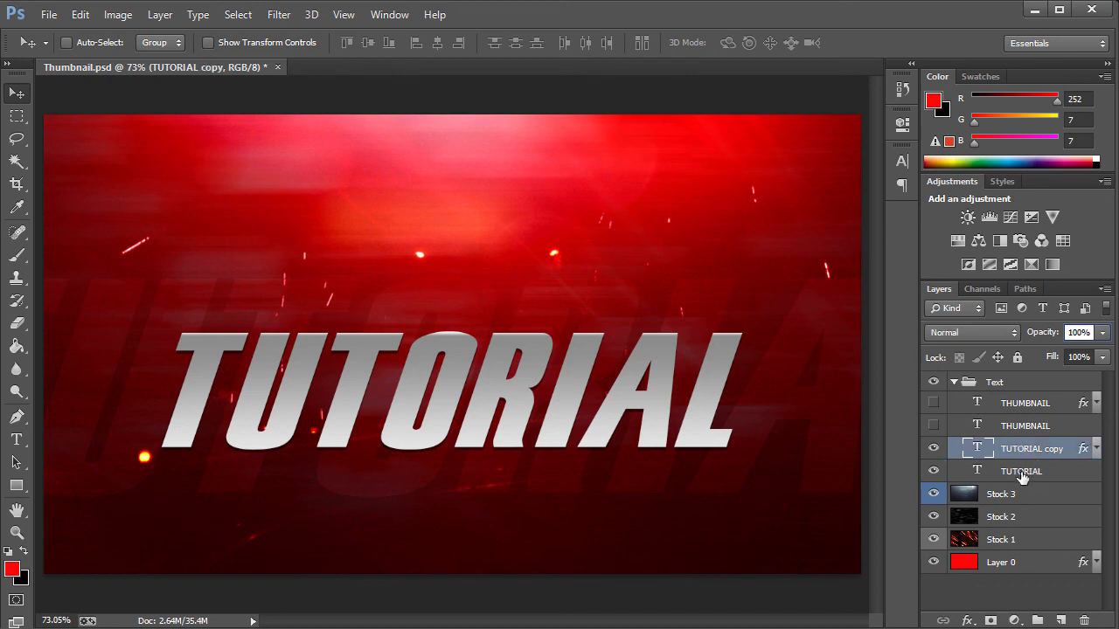
left_click(933, 426)
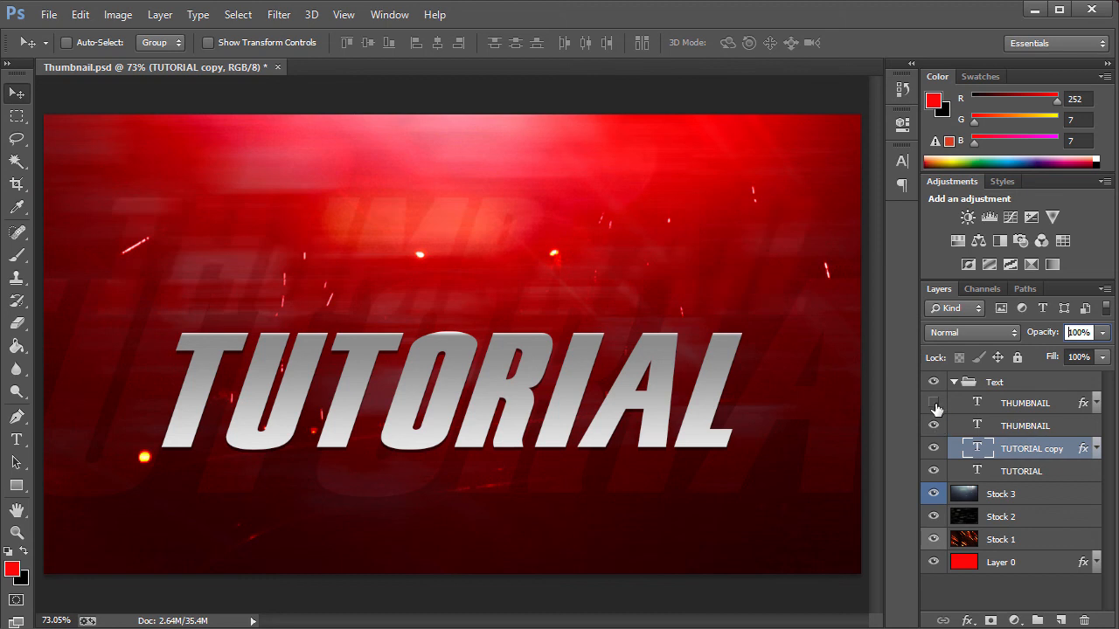
left_click(933, 403)
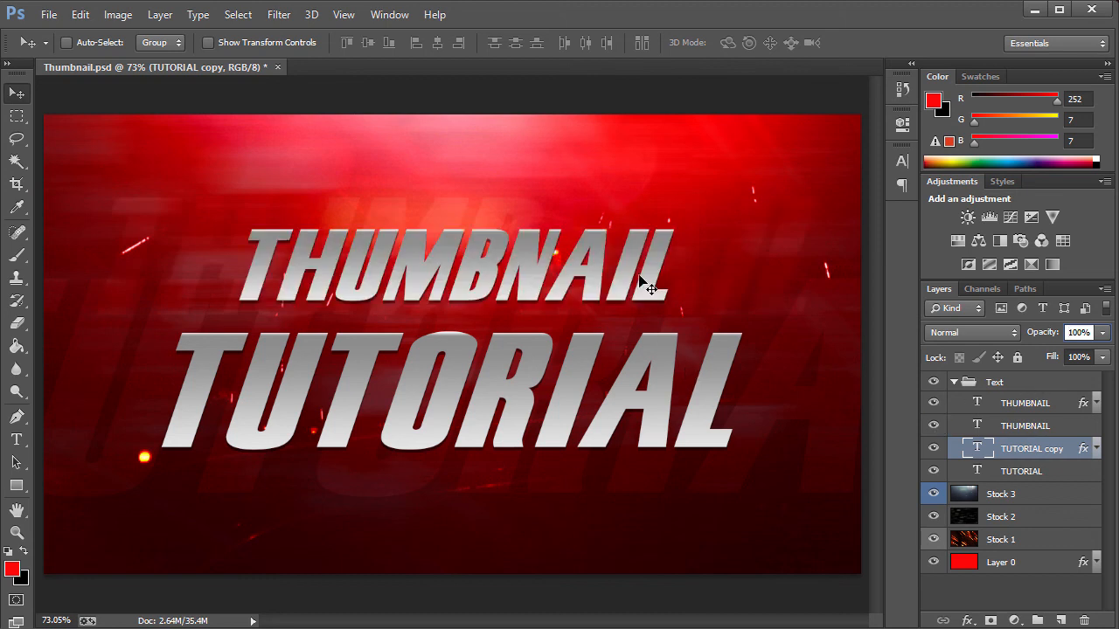
left_click(953, 383)
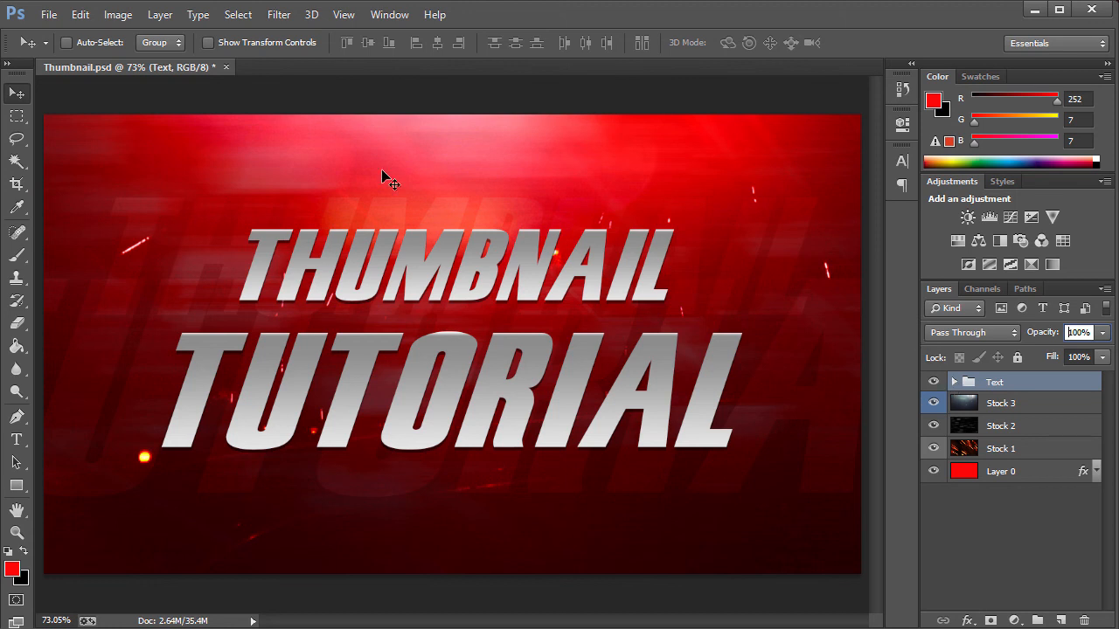